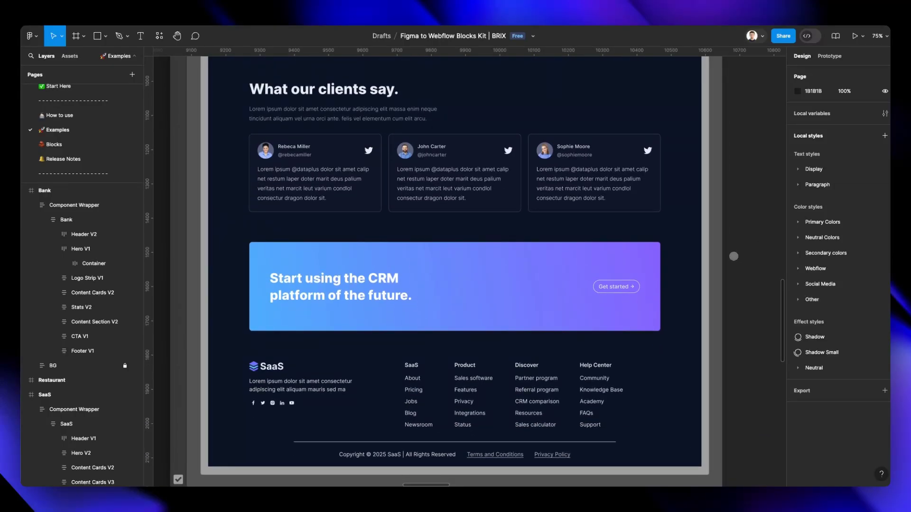
# Select the Header V1 section of the SaaS example landing page.
pyautogui.scroll(5, 733, 255)
pyautogui.scroll(10, 733, 255)
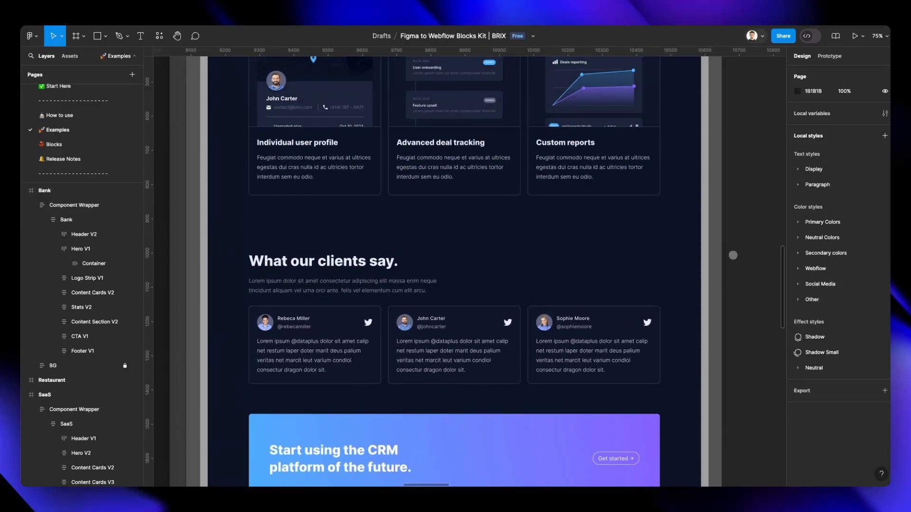
pyautogui.scroll(9, 733, 255)
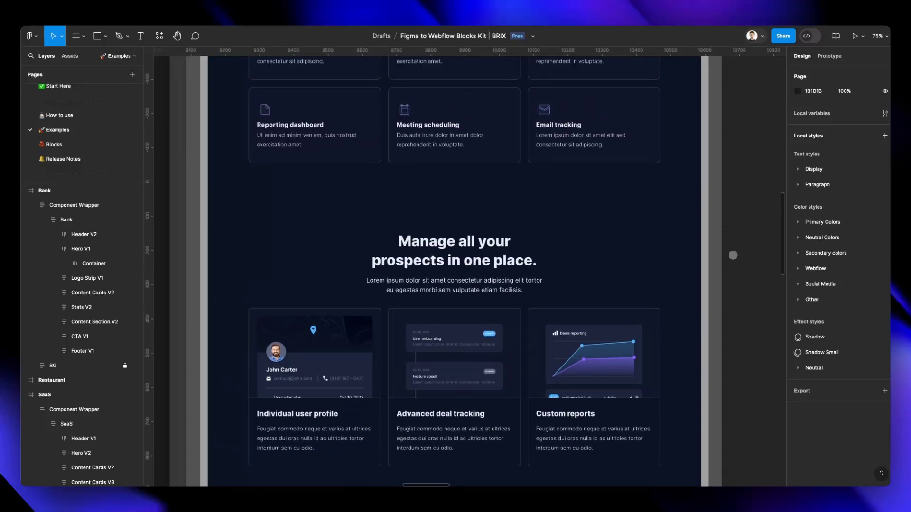
pyautogui.scroll(9, 733, 255)
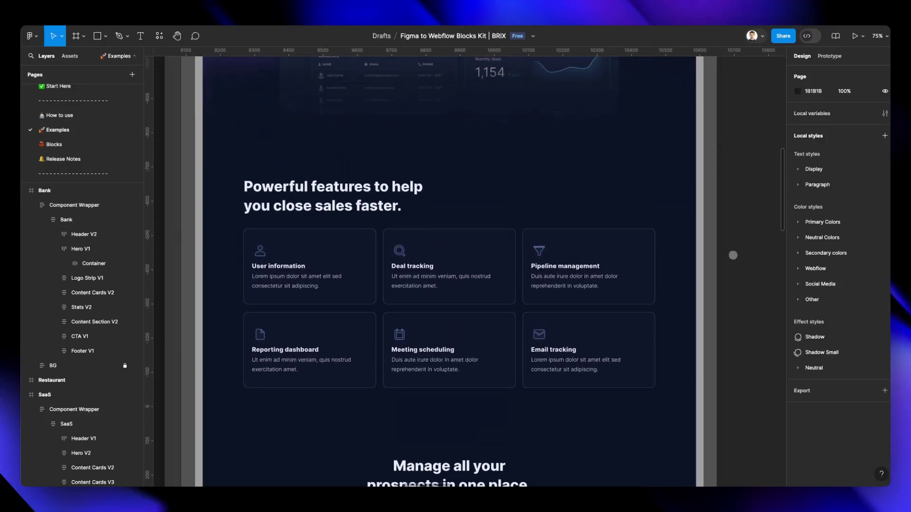
pyautogui.scroll(6, 733, 255)
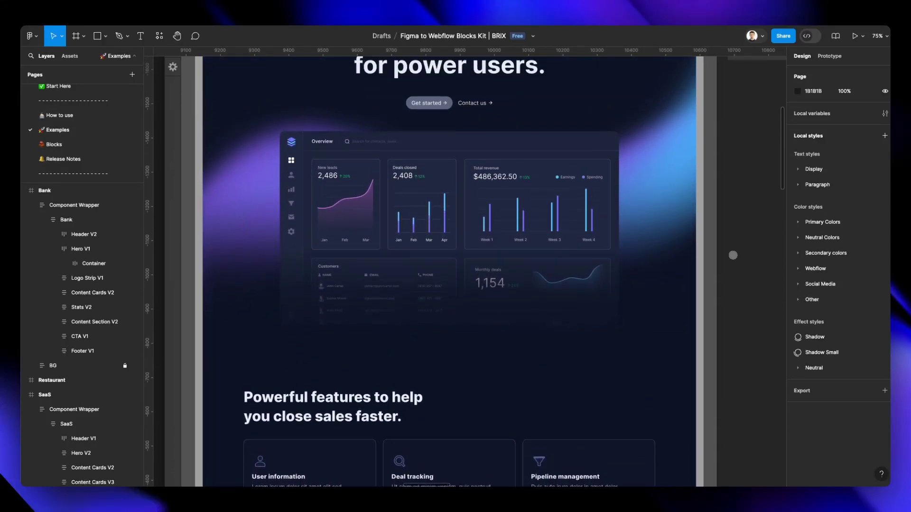
pyautogui.scroll(1, 733, 255)
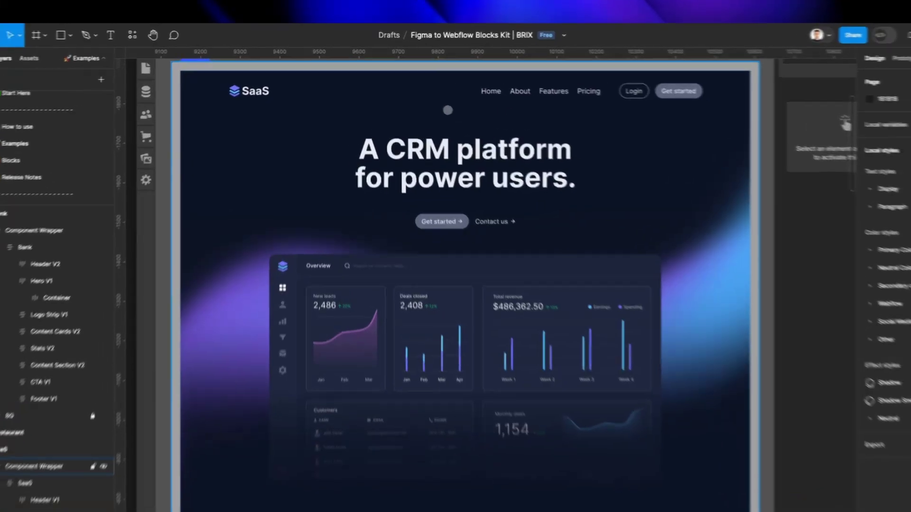
pyautogui.doubleClick(394, 92)
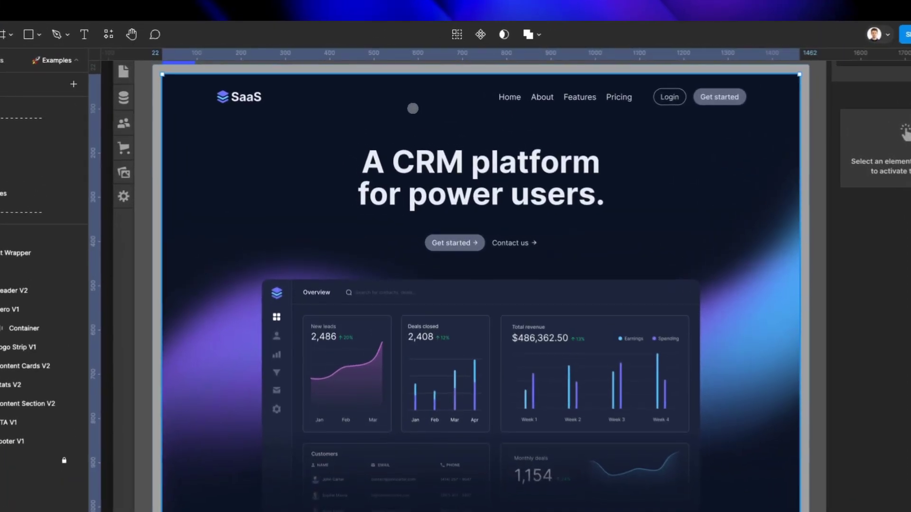
pyautogui.doubleClick(387, 88)
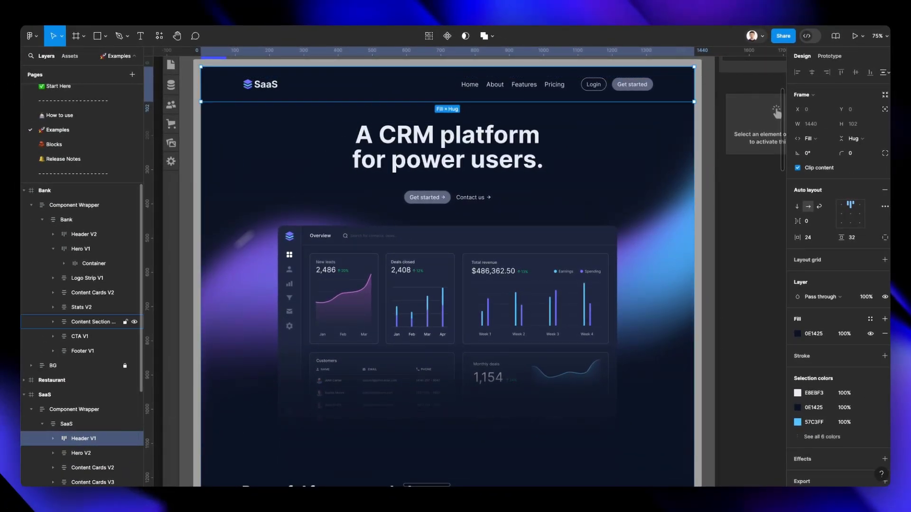
pyautogui.scroll(-3, 122, 332)
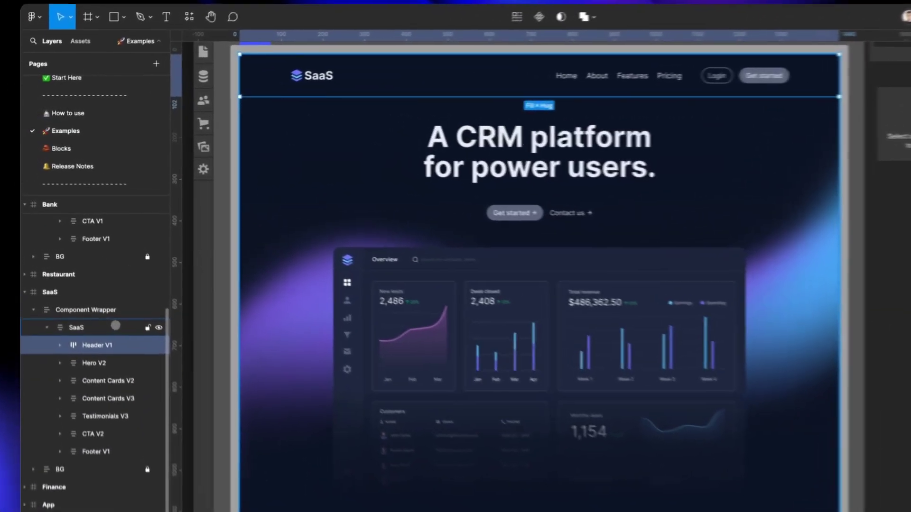
pyautogui.click(99, 293)
pyautogui.click(418, 73)
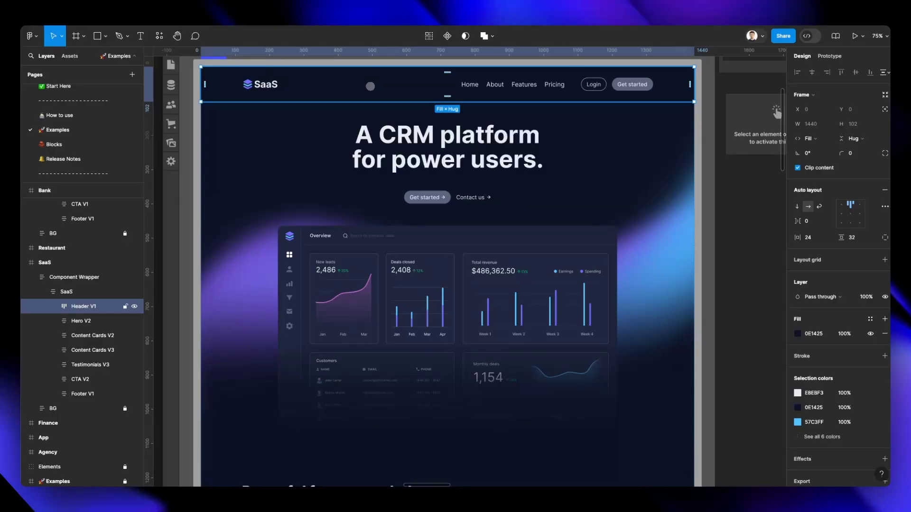
# Expand the Header V1 layer down to Navbar Content and select that frame to examine its auto layout settings.
pyautogui.click(247, 143)
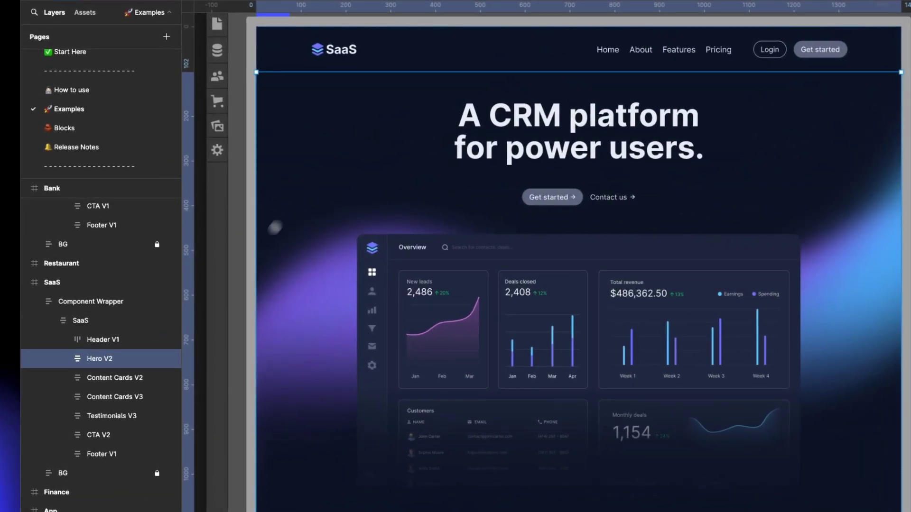
pyautogui.click(62, 340)
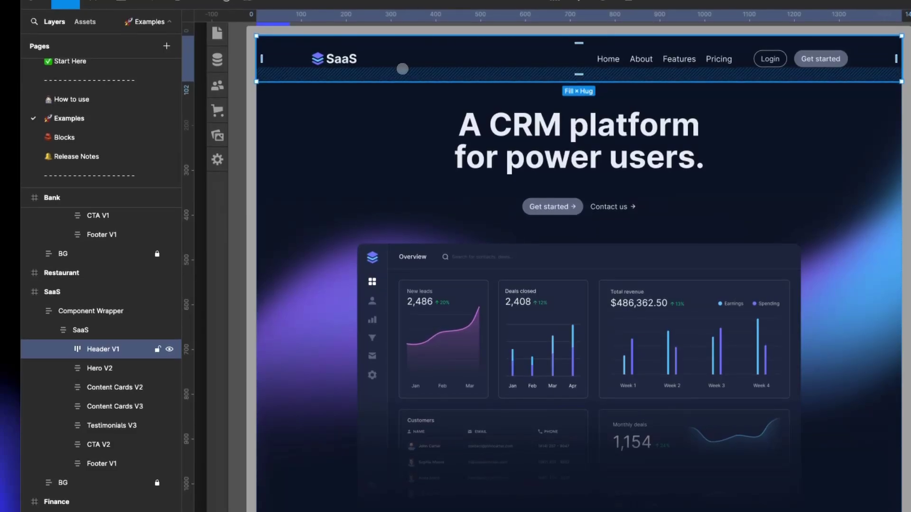
pyautogui.click(63, 349)
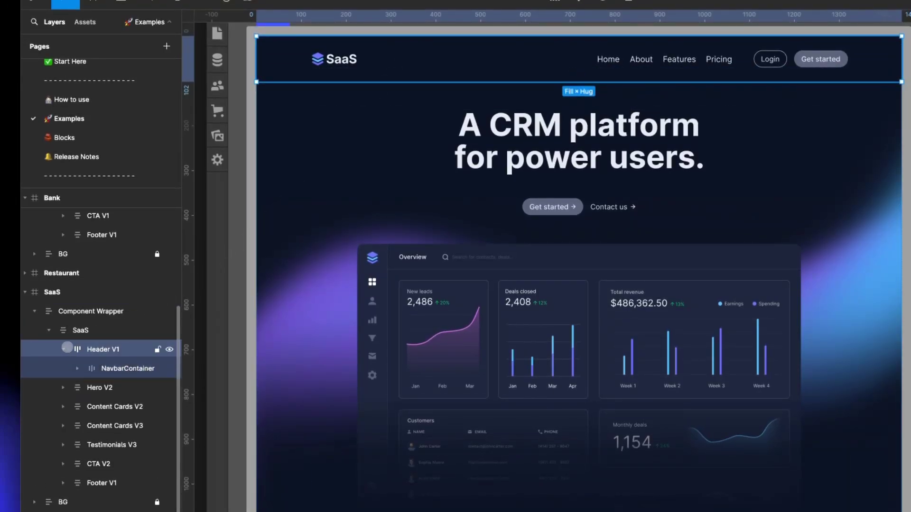
pyautogui.click(119, 366)
pyautogui.click(77, 368)
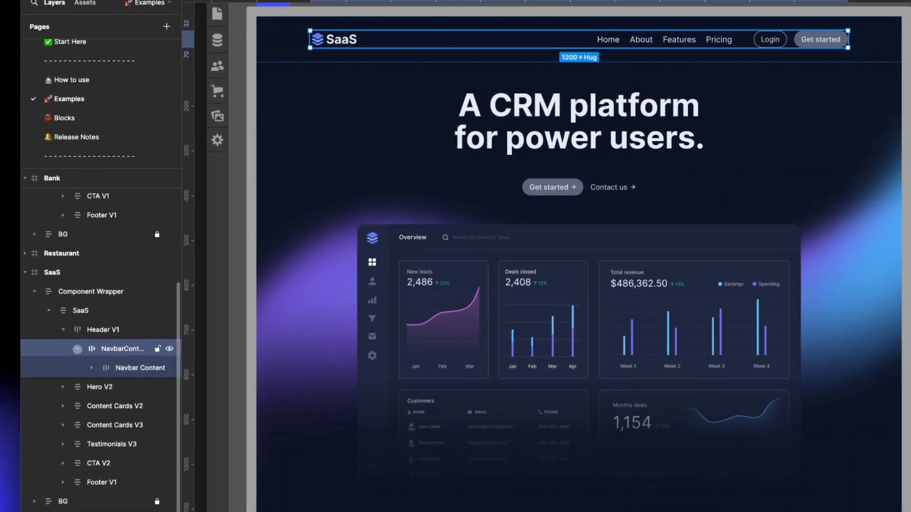
pyautogui.click(91, 367)
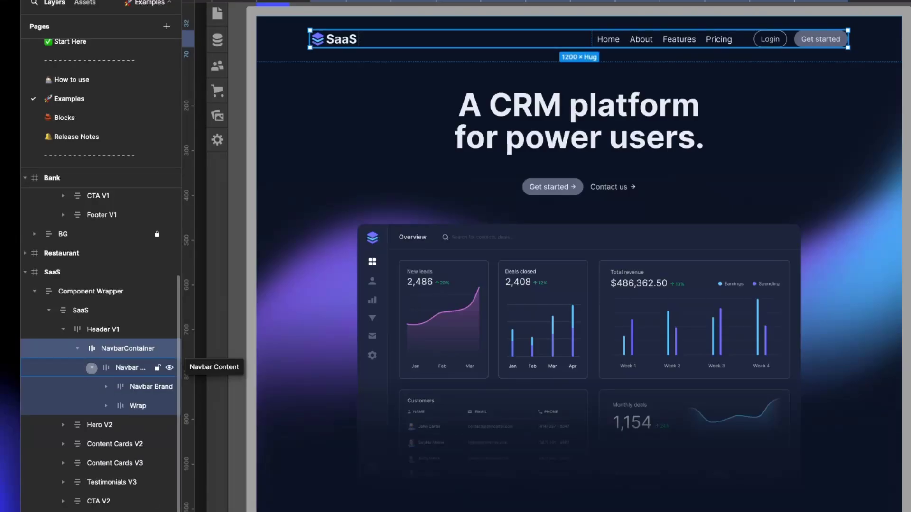
pyautogui.click(122, 368)
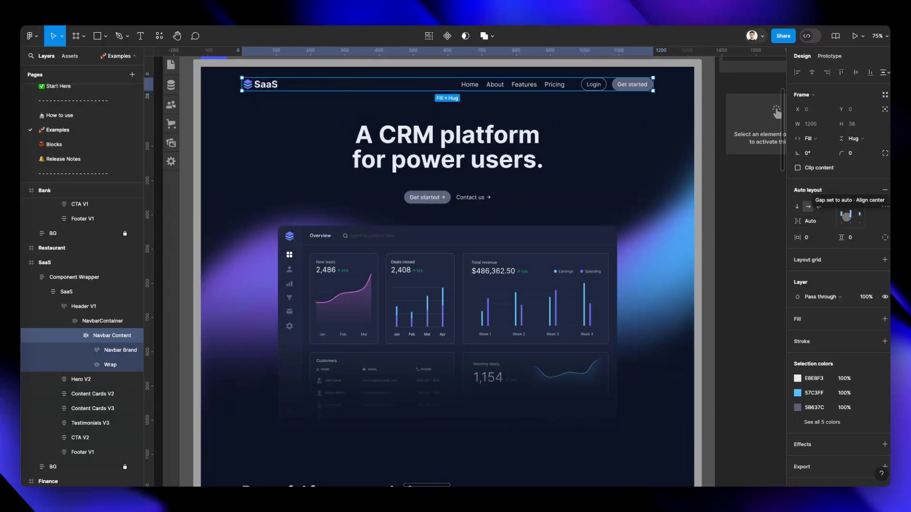
# Try resizing the header's navbar container to test how its auto layout adapts, and undo the changes.
pyautogui.click(669, 85)
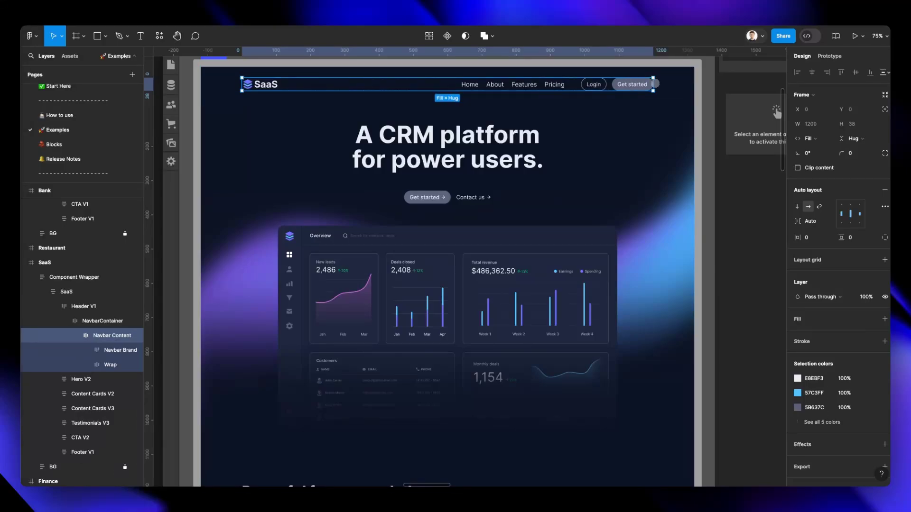
pyautogui.moveTo(715, 95); pyautogui.dragTo(676, 96)
pyautogui.press('super+z')
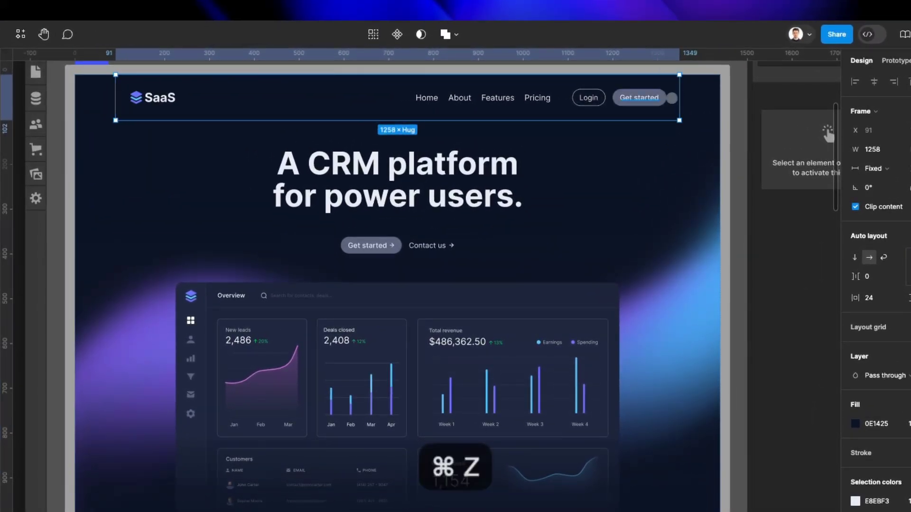
pyautogui.press('super+z')
pyautogui.press('super+z')
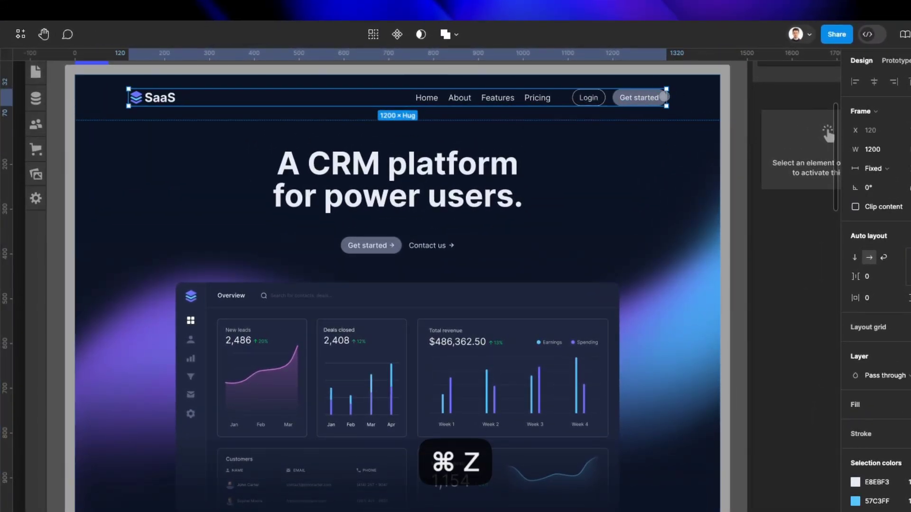
pyautogui.moveTo(584, 97); pyautogui.dragTo(606, 99)
pyautogui.press('super+z')
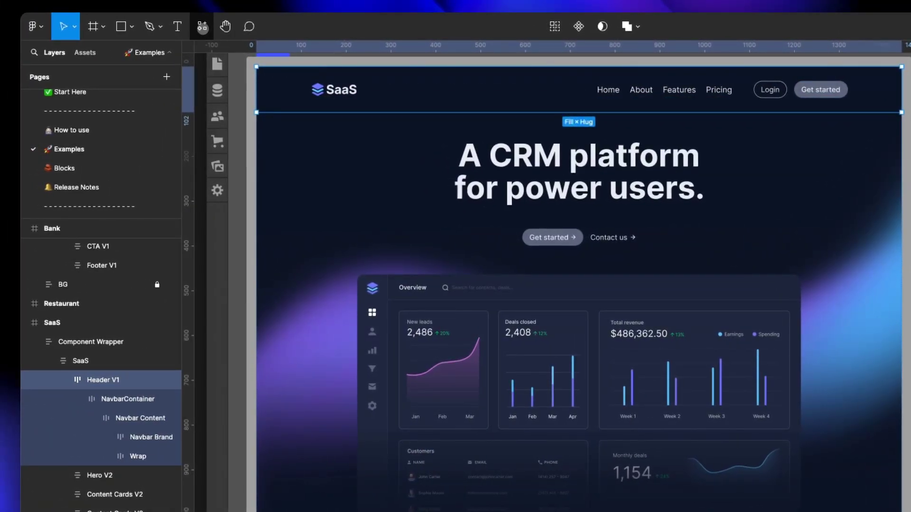
# Find the Figma to Webflow plugin, run it on the selected header, and move its window beside the design sidebar.
pyautogui.click(202, 27)
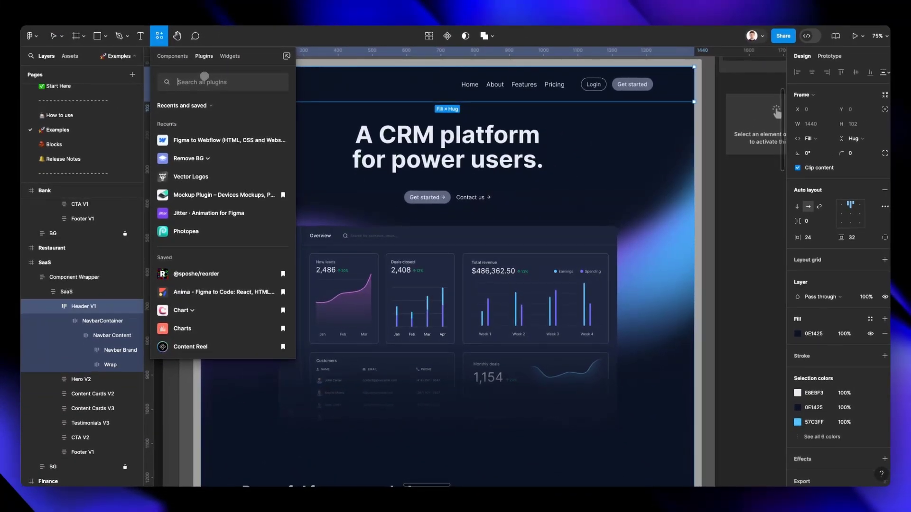
pyautogui.write('figma to webflow')
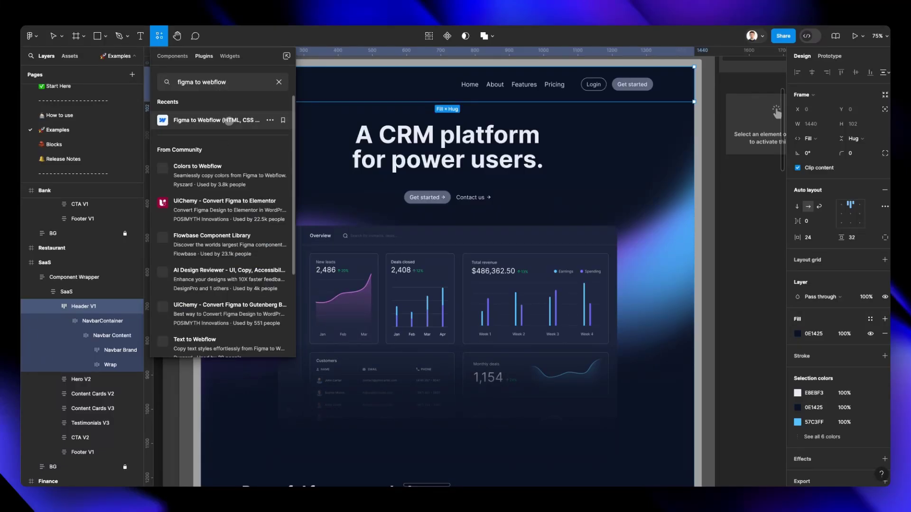
pyautogui.click(229, 120)
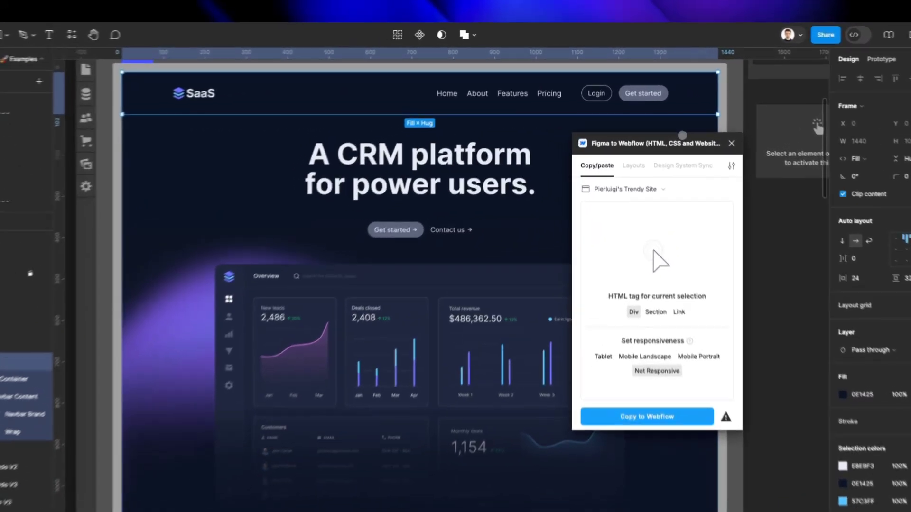
pyautogui.moveTo(665, 120); pyautogui.dragTo(544, 126)
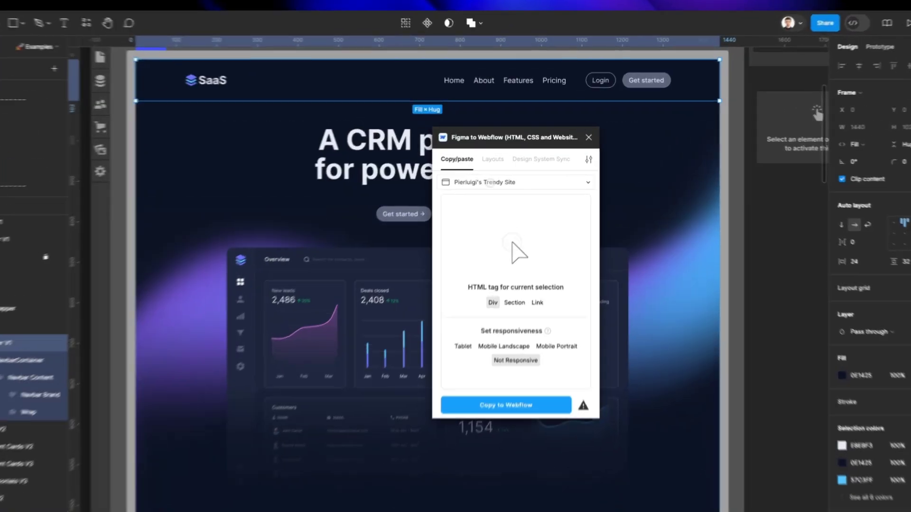
# Confirm the target Webflow site in the plugin and copy the Header V1 frame to Webflow.
pyautogui.click(522, 170)
pyautogui.click(516, 212)
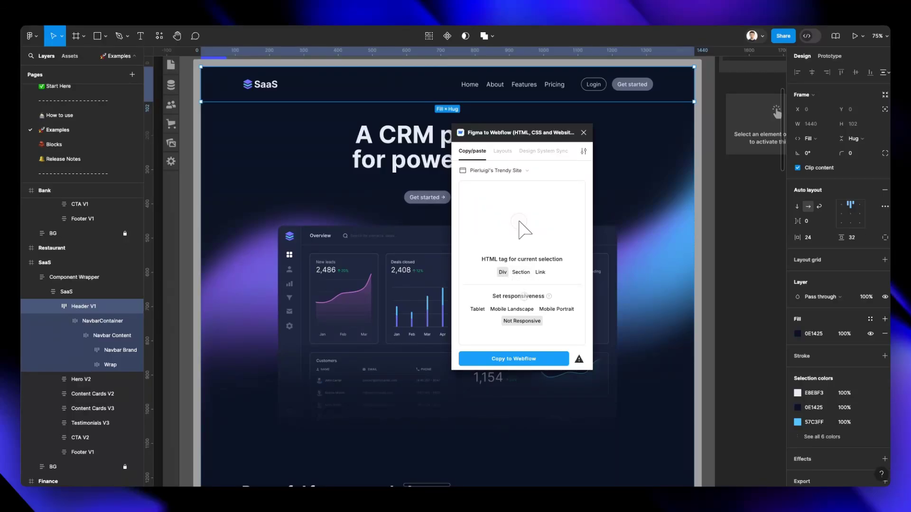
pyautogui.moveTo(548, 296)
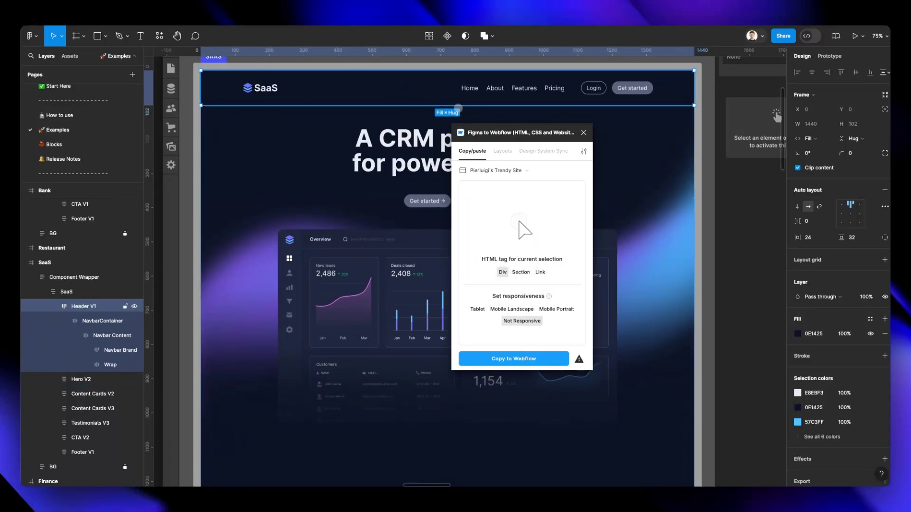
pyautogui.scroll(1, 436, 113)
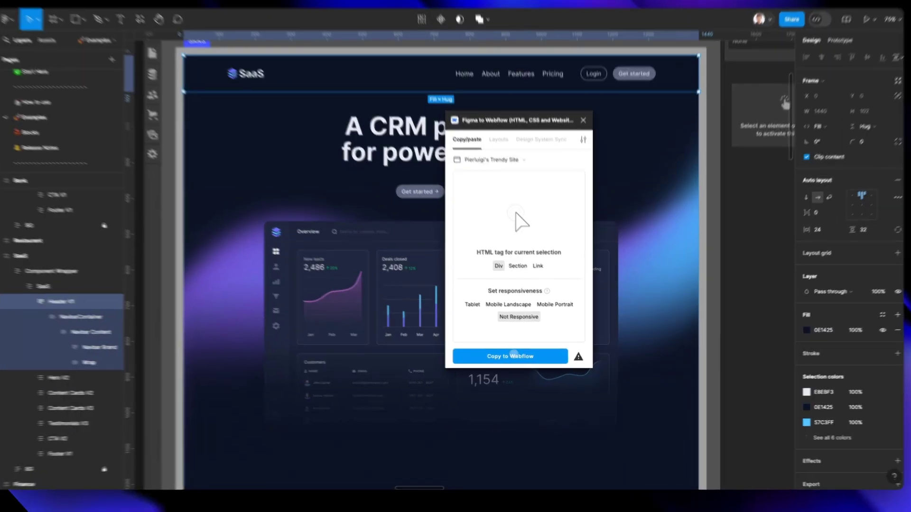
pyautogui.click(517, 358)
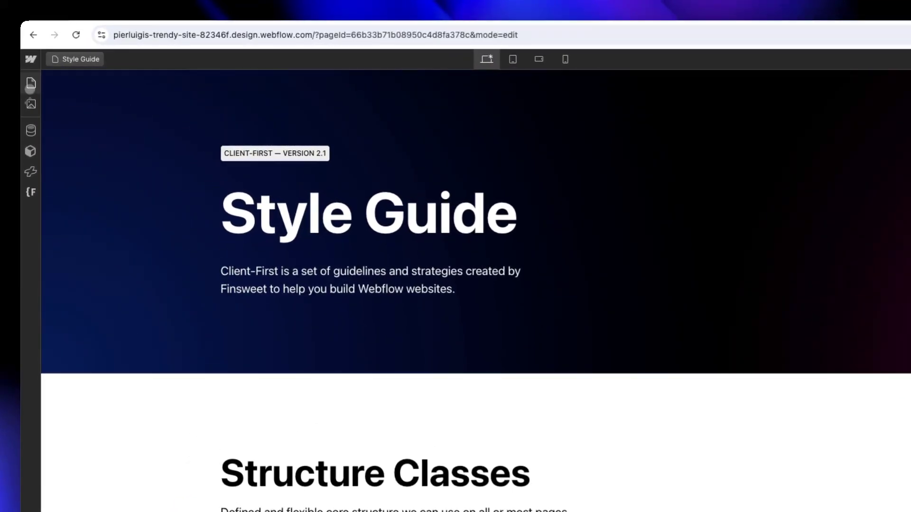
# Switch to the Webflow Designer, open the Home page and paste the copied header into the Body.
pyautogui.click(31, 85)
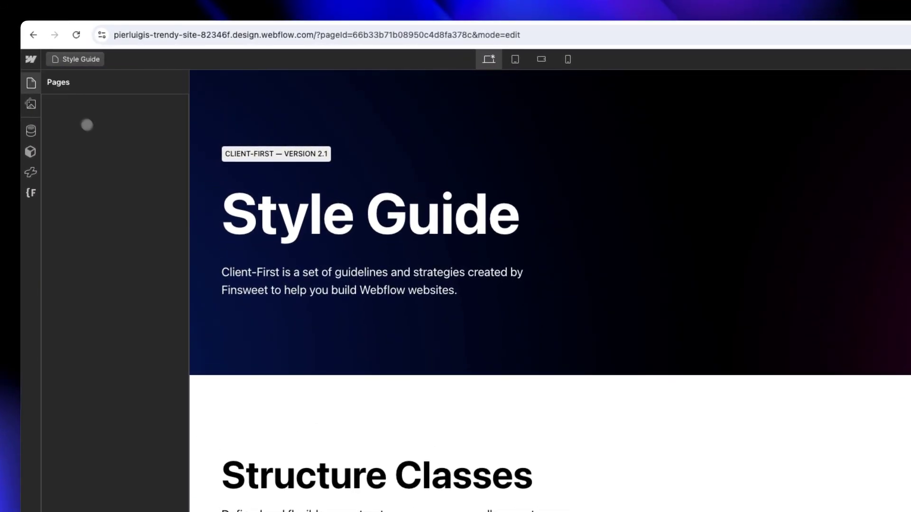
pyautogui.click(88, 145)
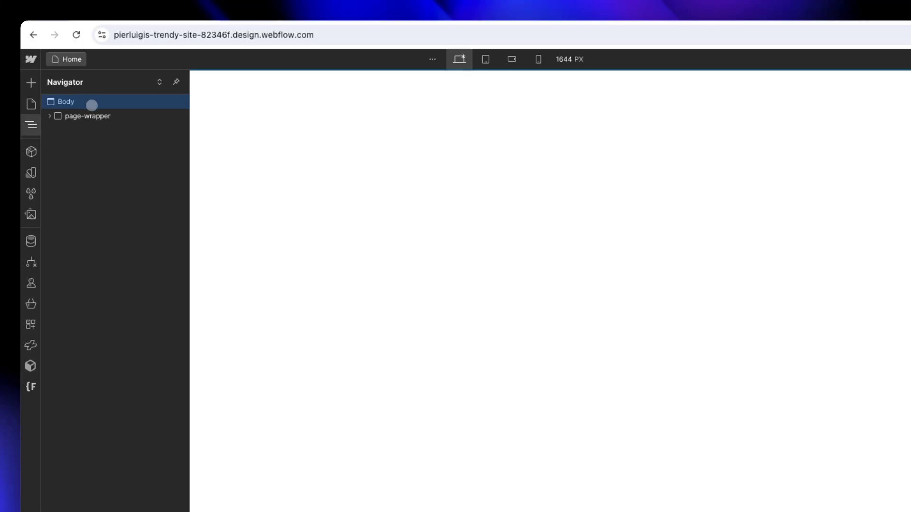
pyautogui.press('super+v')
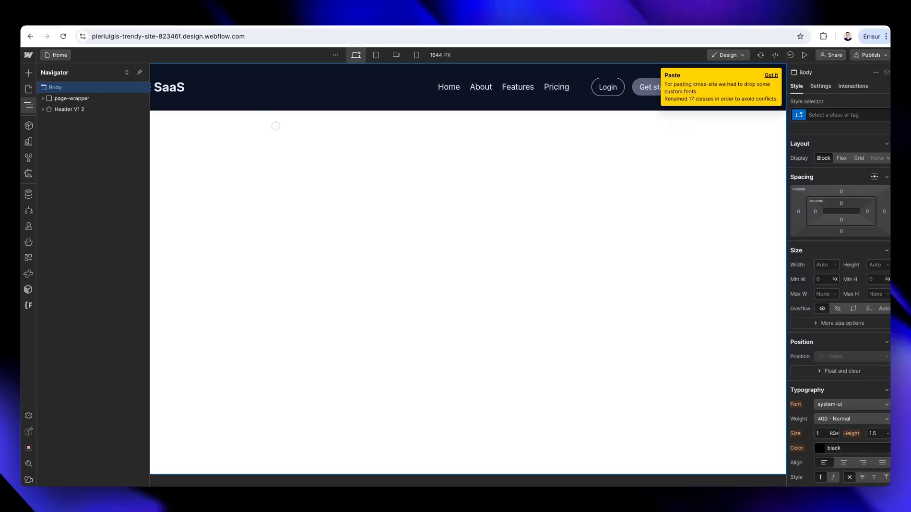
# View the pasted header at full canvas width and expand its element structure down to Navbar Content 2.
pyautogui.click(276, 126)
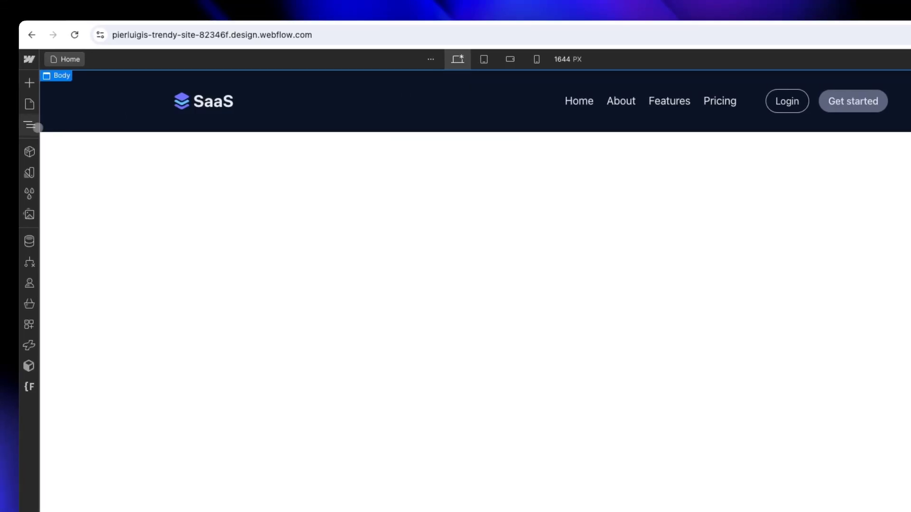
pyautogui.click(21, 124)
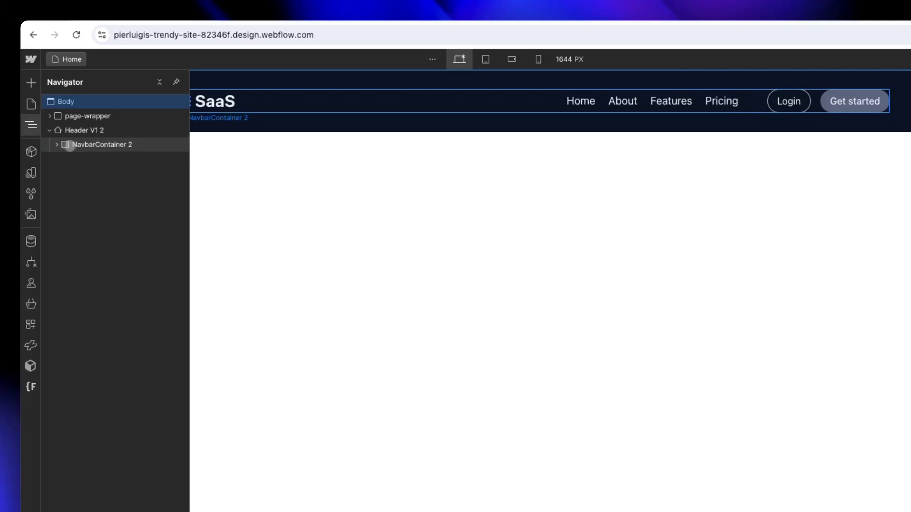
pyautogui.click(70, 145)
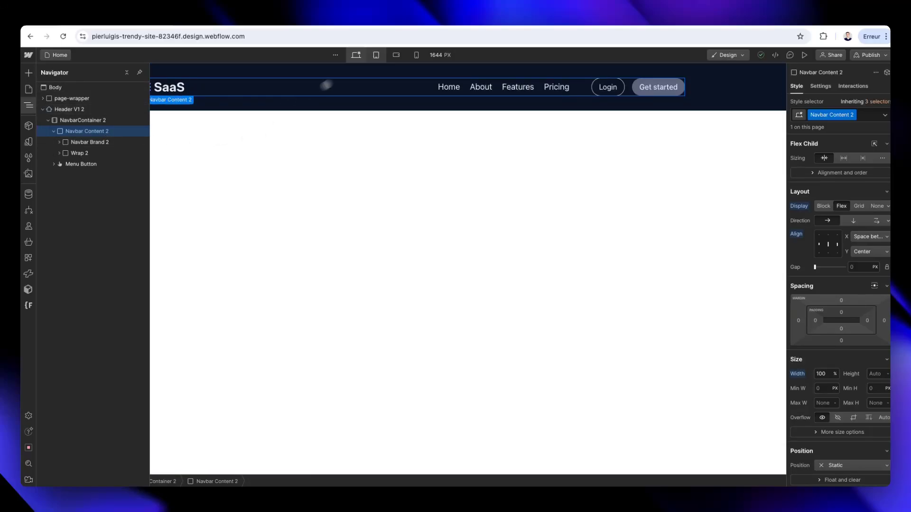
# Check the header at the tablet and mobile landscape breakpoints, and open its hamburger menu in preview mode.
pyautogui.click(376, 55)
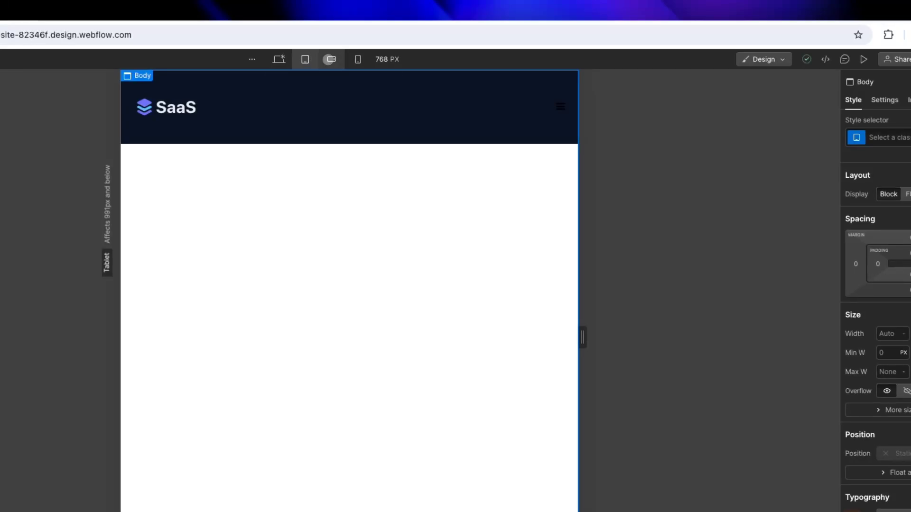
pyautogui.click(330, 59)
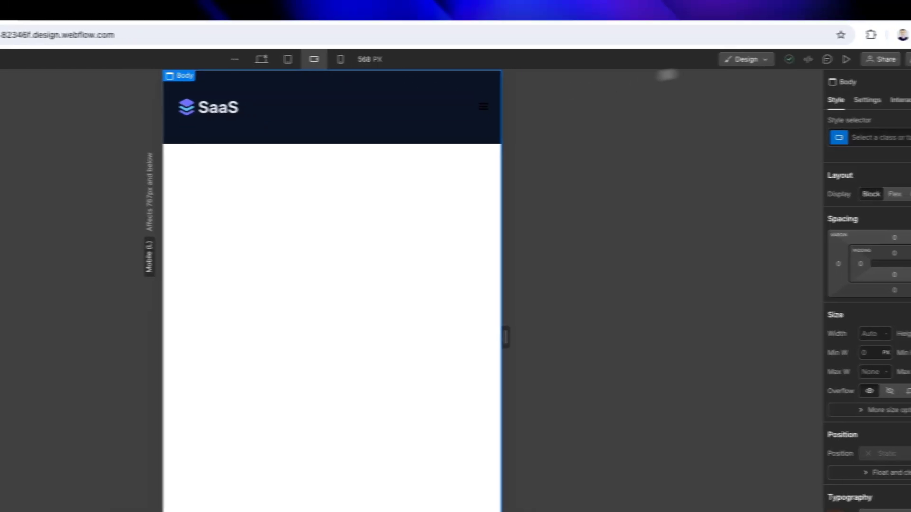
pyautogui.click(864, 59)
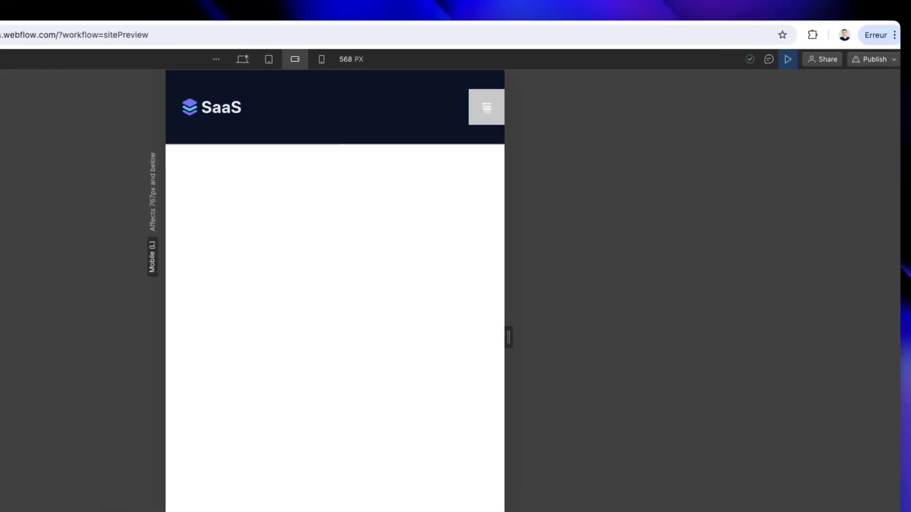
pyautogui.click(487, 108)
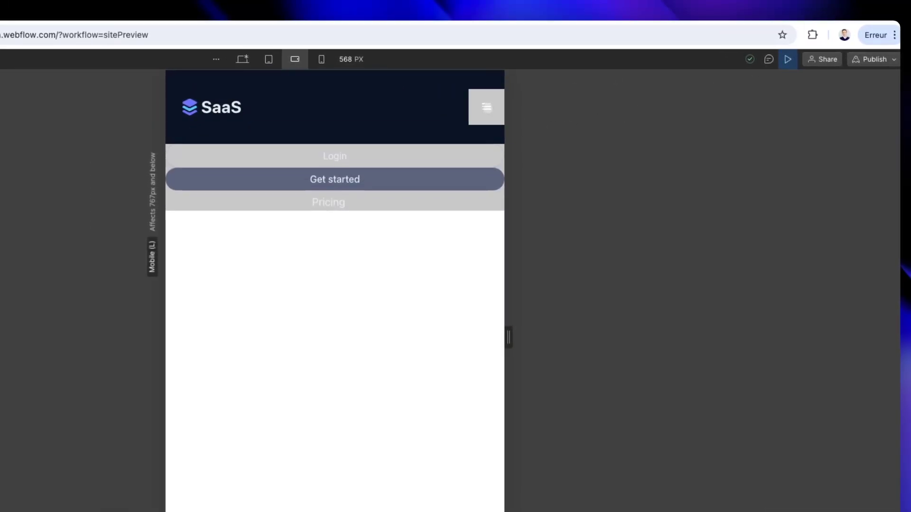
# Close the hamburger menu, check the header and its menu at the mobile portrait breakpoint, and return to the desktop breakpoint.
pyautogui.click(489, 107)
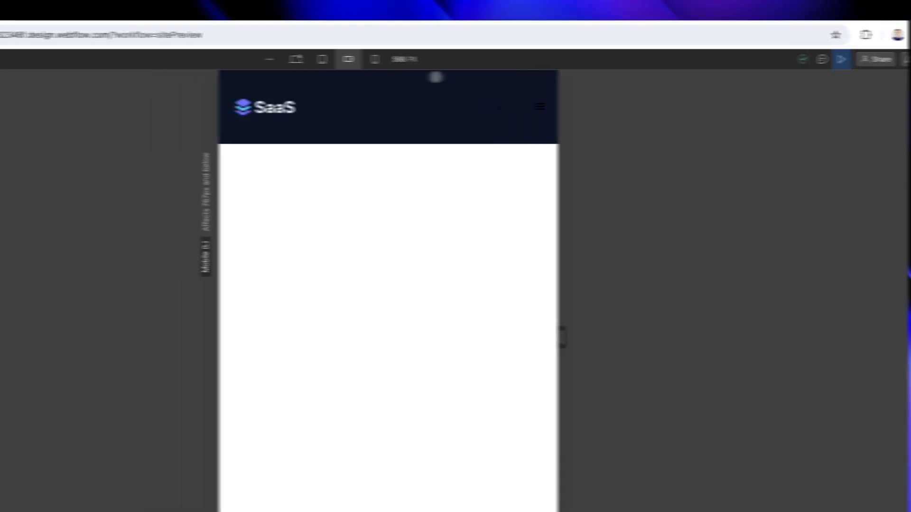
pyautogui.click(321, 59)
pyautogui.click(412, 108)
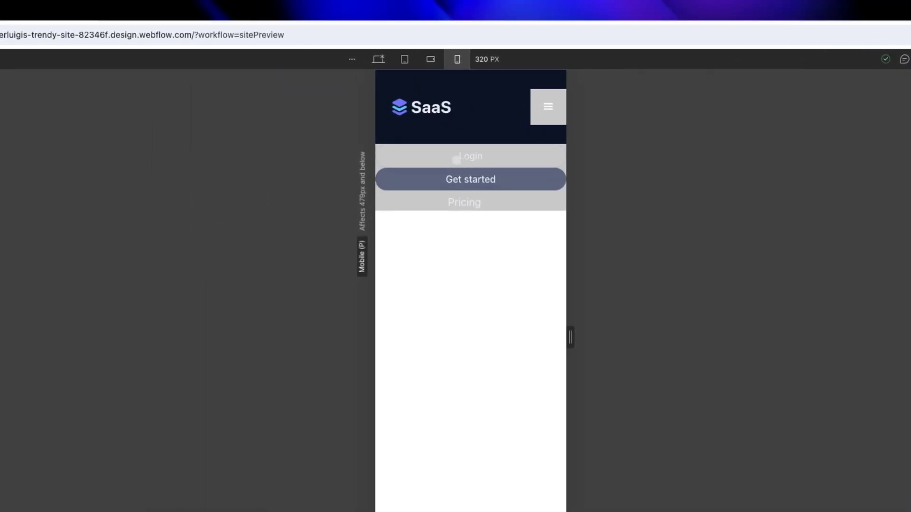
pyautogui.click(384, 61)
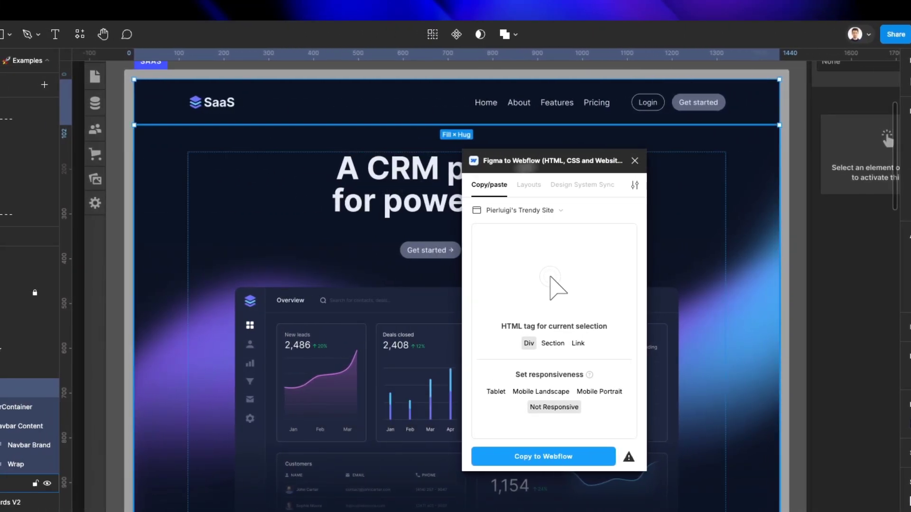
# Switch to Figma, select the Hero V2 frame and copy it to Webflow with the Figma to Webflow plugin.
pyautogui.click(634, 160)
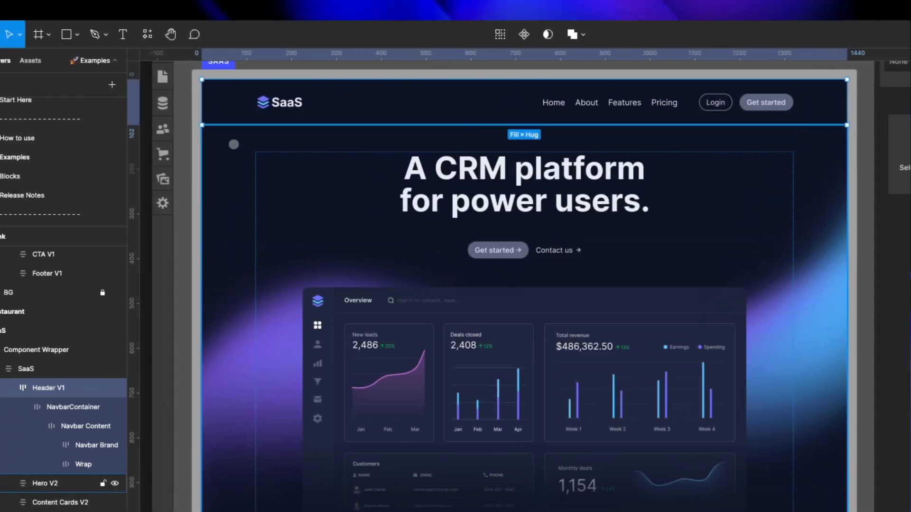
pyautogui.click(162, 142)
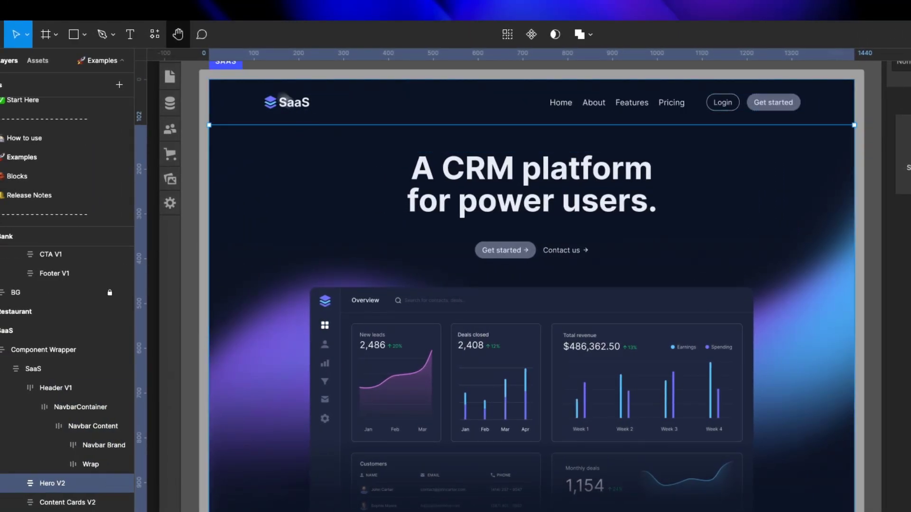
pyautogui.click(155, 34)
pyautogui.click(246, 142)
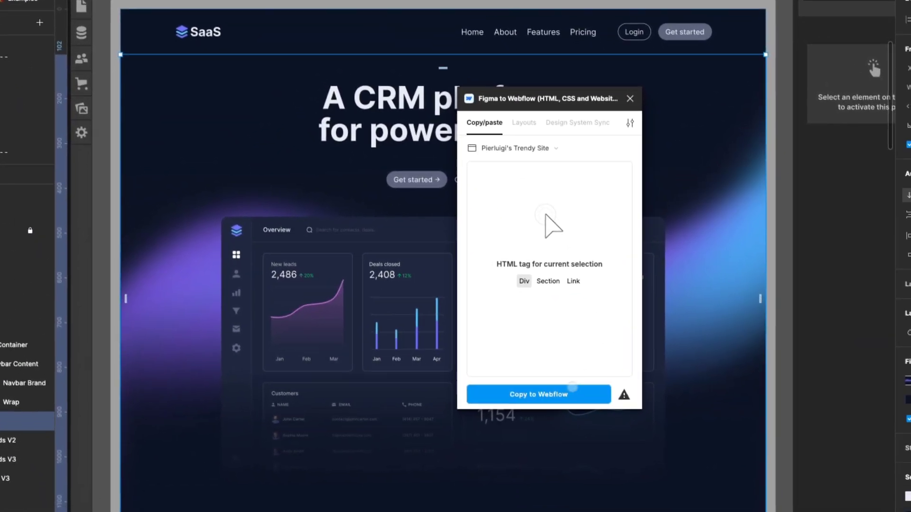
pyautogui.click(596, 400)
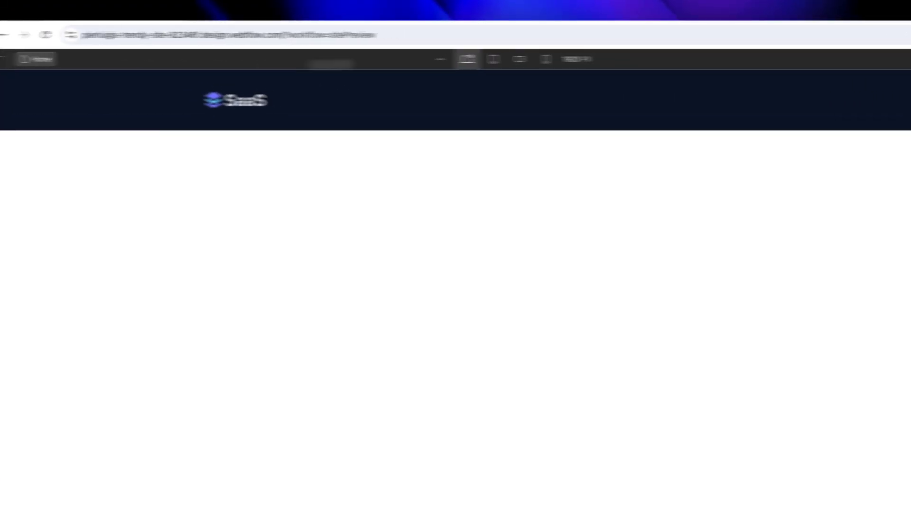
# Switch to Webflow, leave preview mode and paste the copied Hero V2 section into the Body.
pyautogui.click(823, 59)
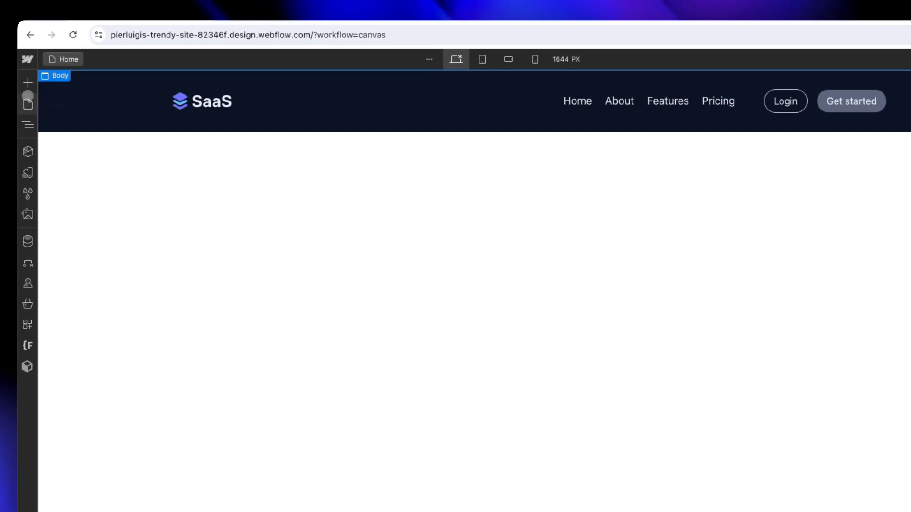
pyautogui.click(33, 124)
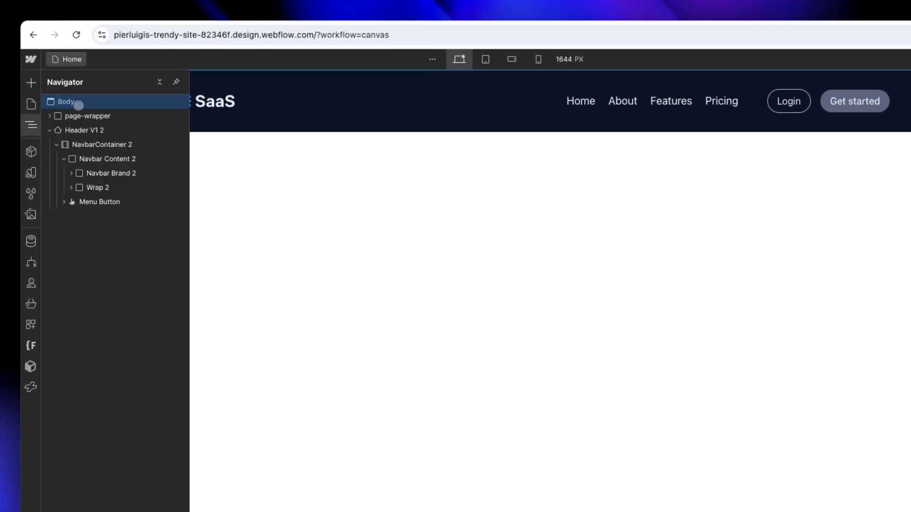
pyautogui.press('super+v')
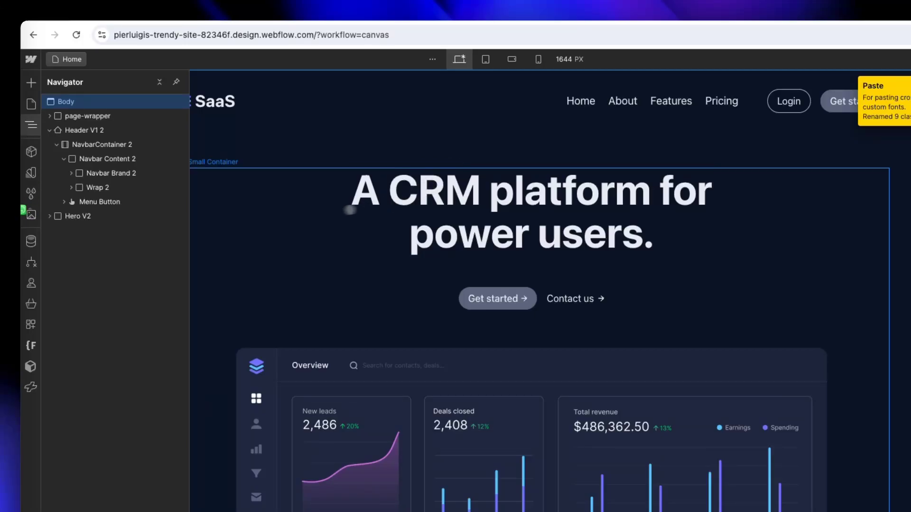
# Inspect the pasted hero section and its dashboard image at the mobile landscape and desktop breakpoints.
pyautogui.click(350, 209)
pyautogui.click(509, 59)
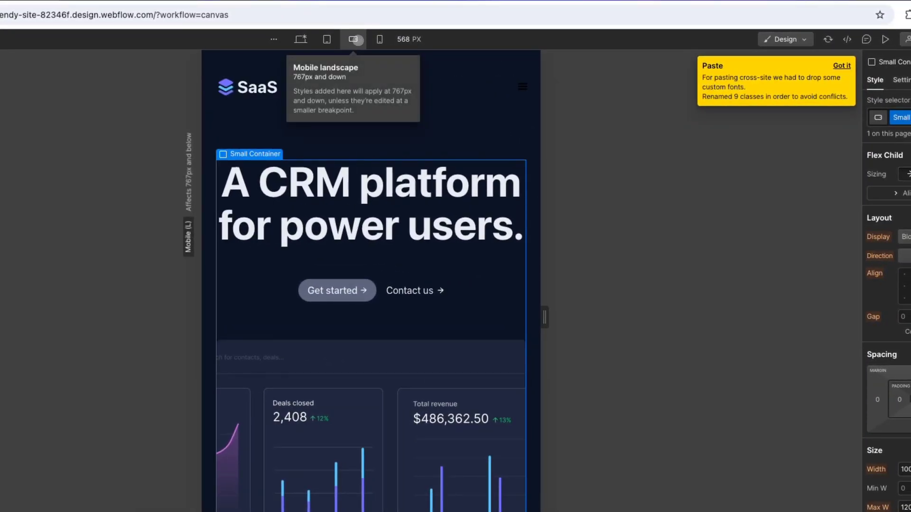
pyautogui.click(415, 360)
pyautogui.scroll(-1, 441, 363)
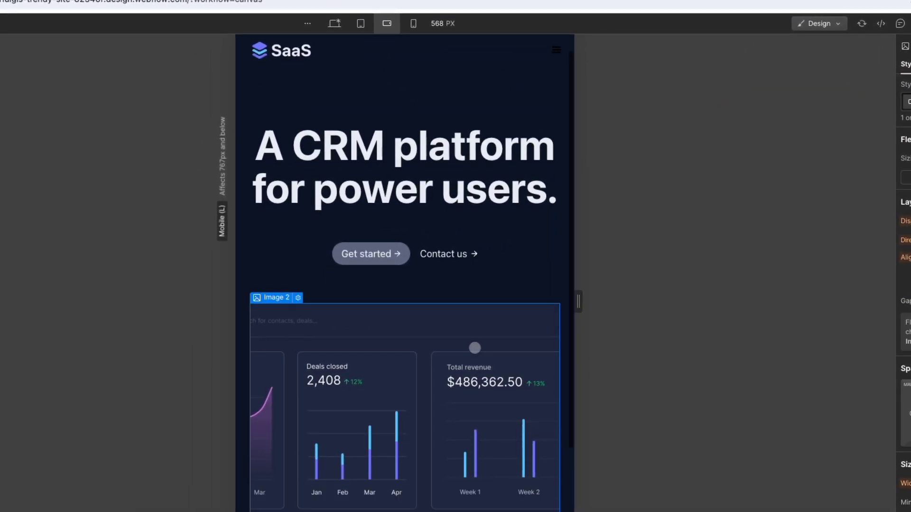
pyautogui.scroll(-3, 476, 349)
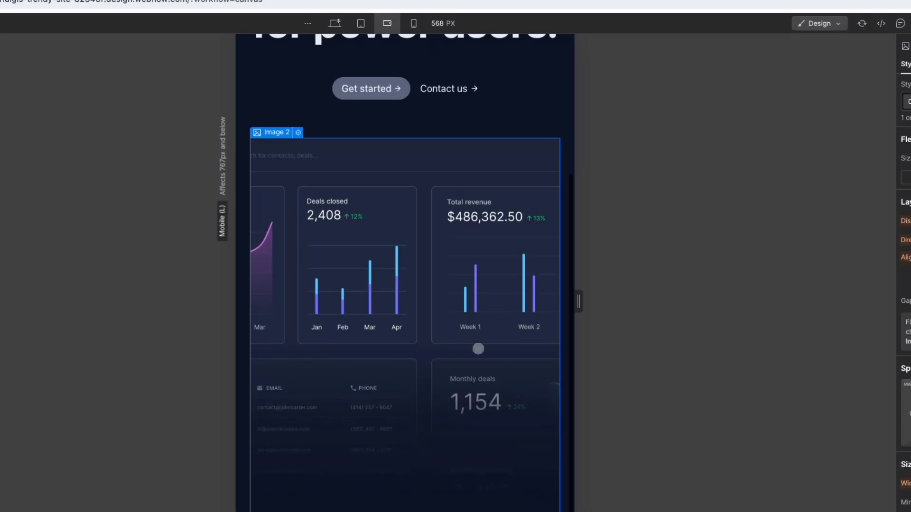
pyautogui.scroll(4, 477, 347)
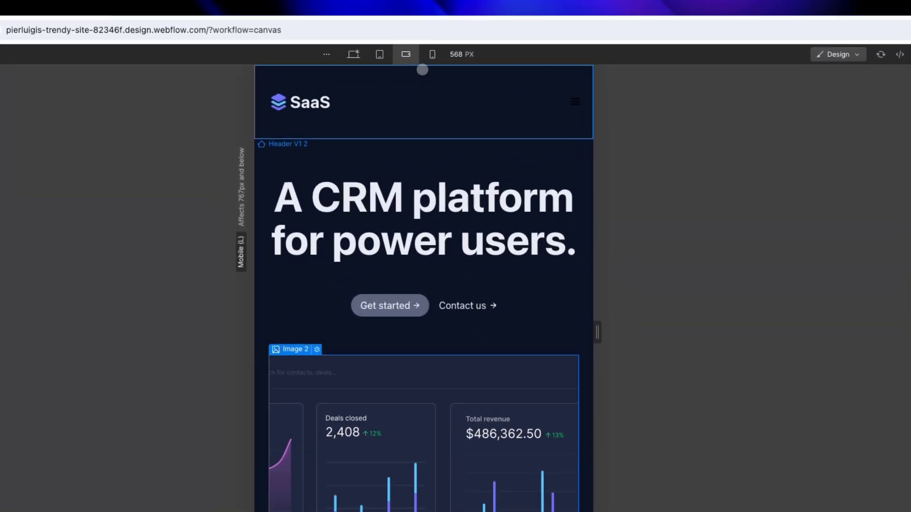
pyautogui.click(353, 54)
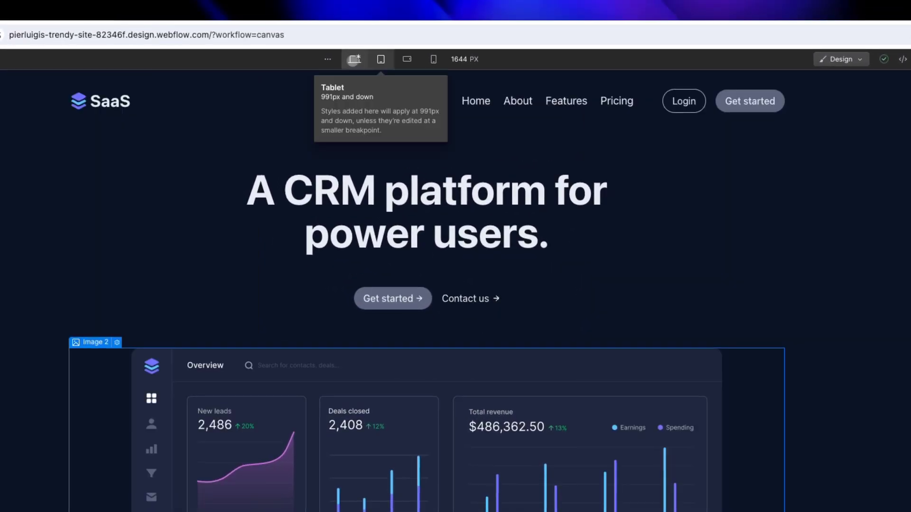
pyautogui.scroll(-2, 479, 87)
pyautogui.scroll(-2, 479, 87)
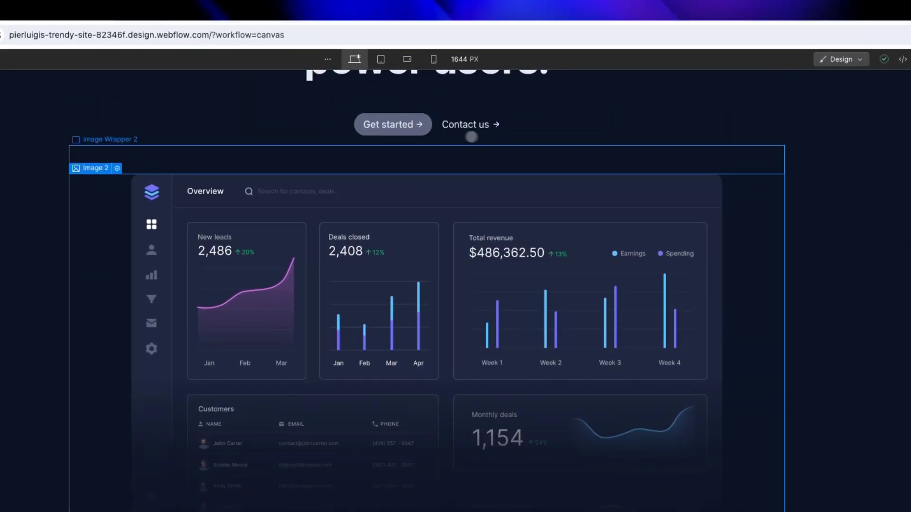
pyautogui.scroll(3, 471, 137)
# Copy the Content Cards V2 section from Figma with the plugin and paste it into the Body in Webflow.
pyautogui.hotkey('ctrl', 'Left')
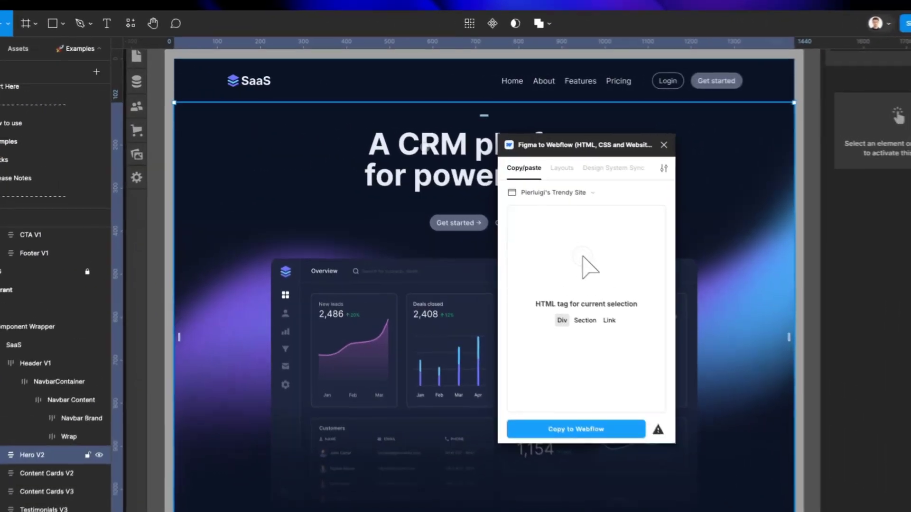
pyautogui.scroll(-8, 391, 134)
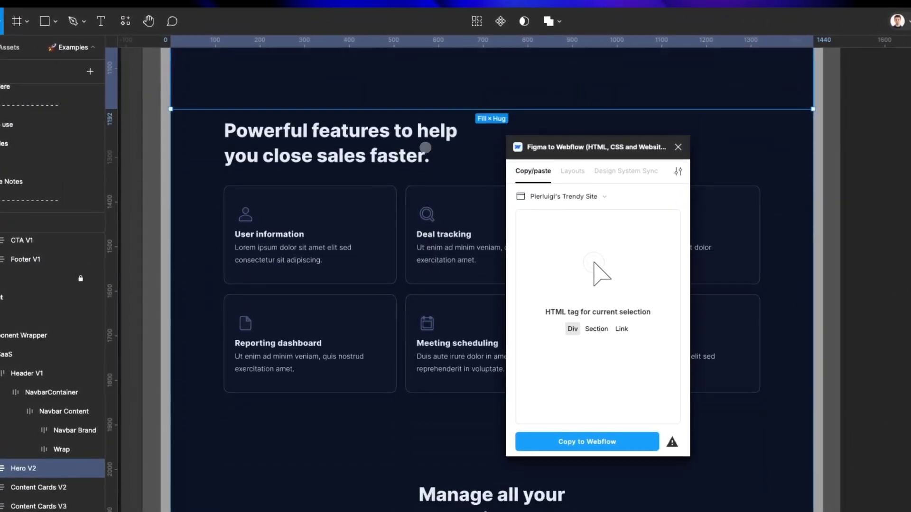
pyautogui.click(205, 105)
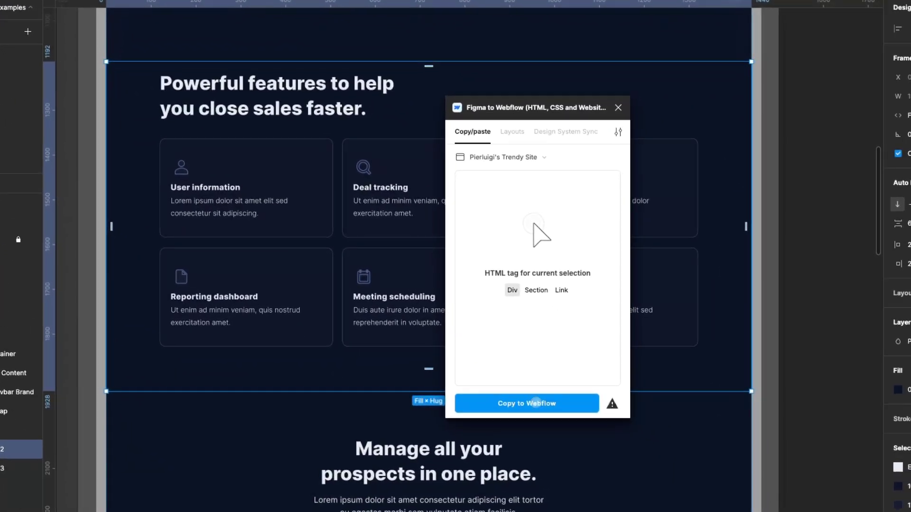
pyautogui.click(588, 443)
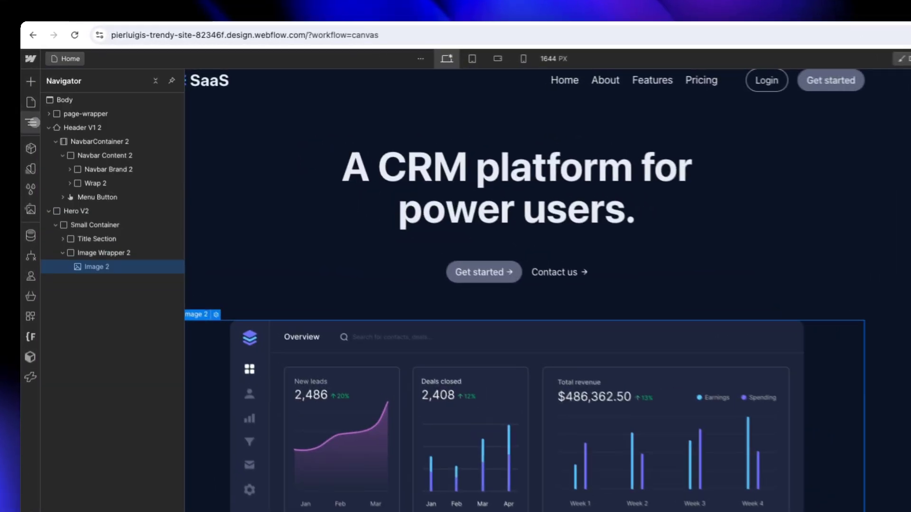
pyautogui.click(70, 99)
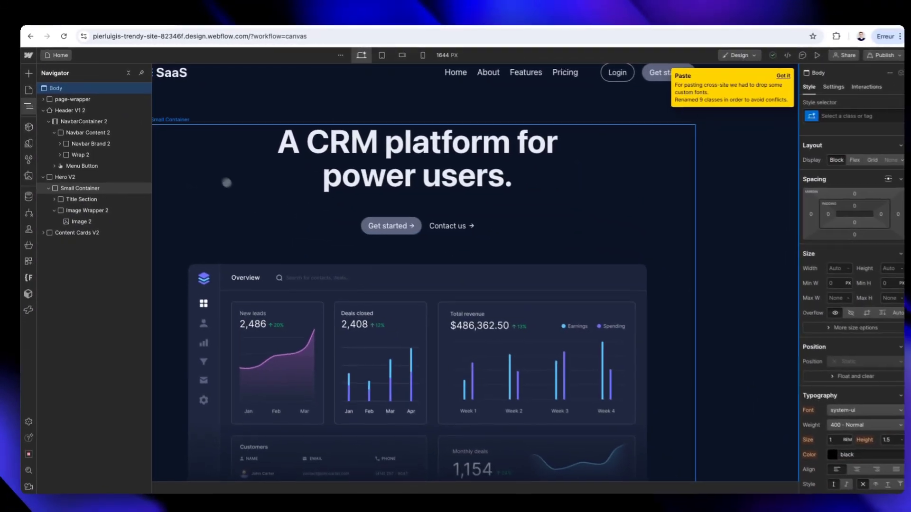
pyautogui.scroll(-10, 219, 166)
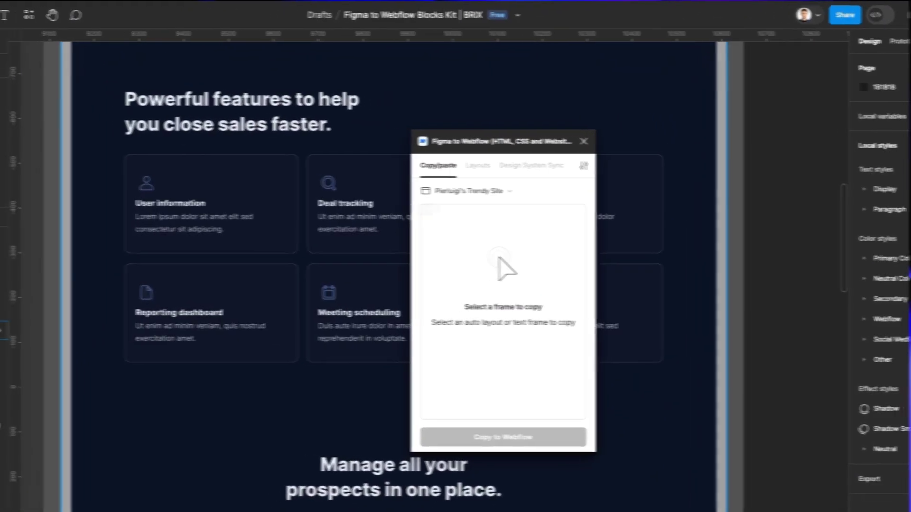
# Look over the SaaS page's hero and feature card sections in Figma, moving the plugin window clear of the design.
pyautogui.scroll(-2, 313, 204)
pyautogui.scroll(5, 317, 206)
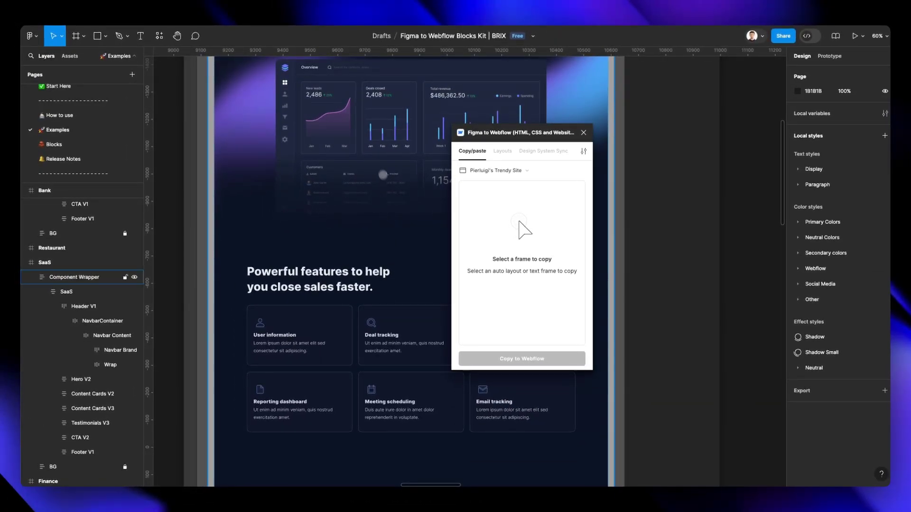
pyautogui.scroll(3, 382, 175)
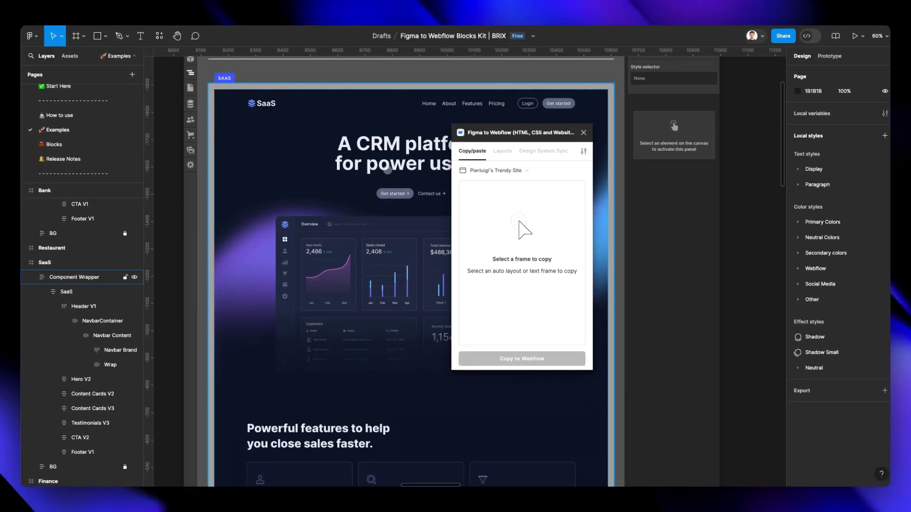
pyautogui.scroll(-4, 388, 169)
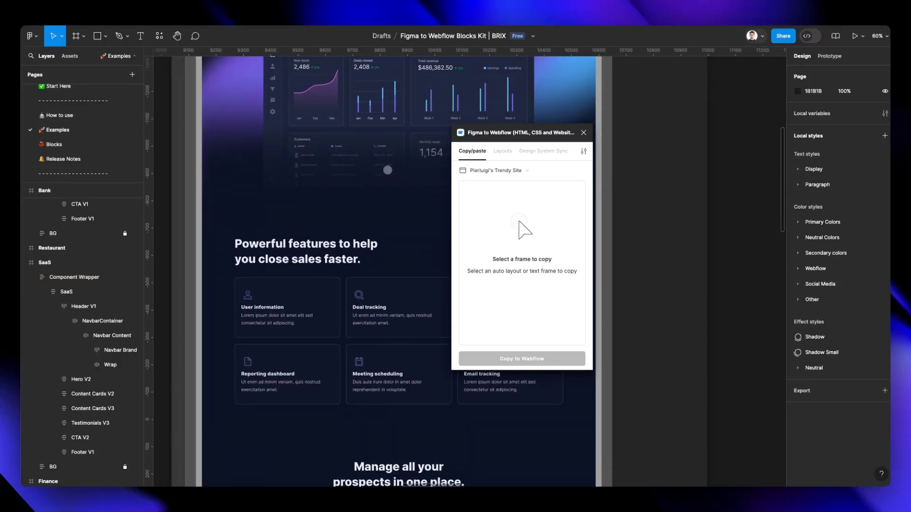
pyautogui.scroll(-1, 386, 171)
pyautogui.scroll(1, 387, 171)
pyautogui.hscroll(2, 387, 171)
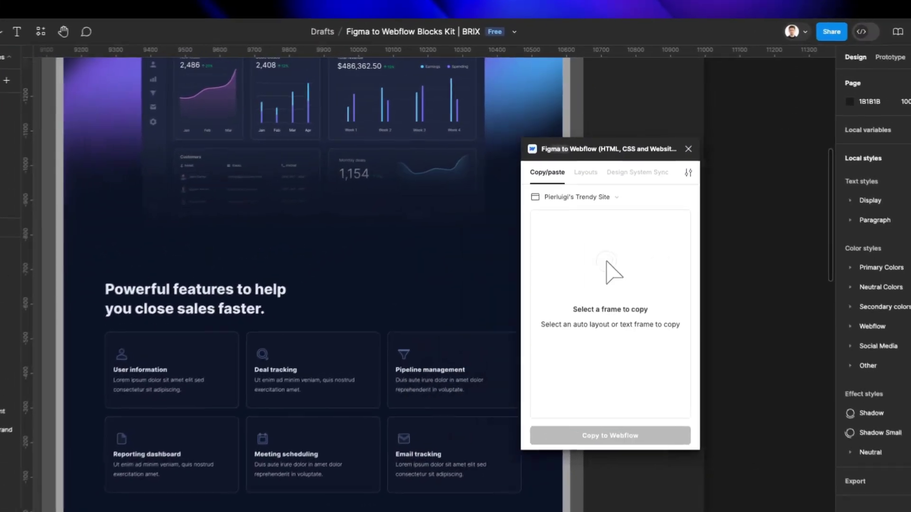
pyautogui.moveTo(589, 149); pyautogui.dragTo(693, 152)
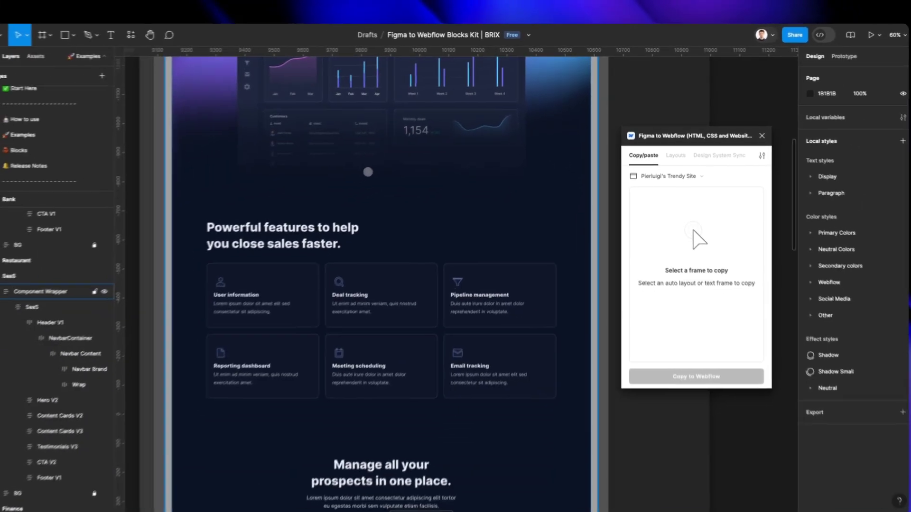
pyautogui.scroll(3, 382, 165)
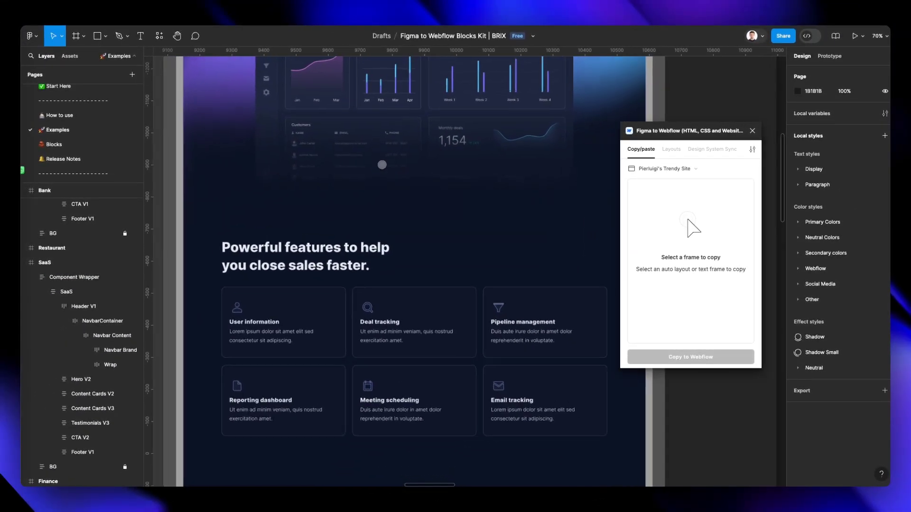
pyautogui.scroll(2, 383, 164)
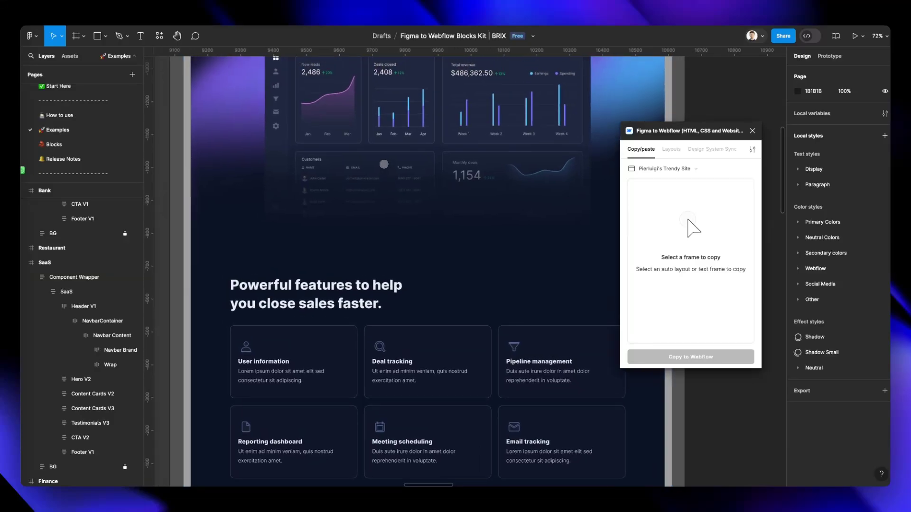
pyautogui.scroll(-2, 384, 164)
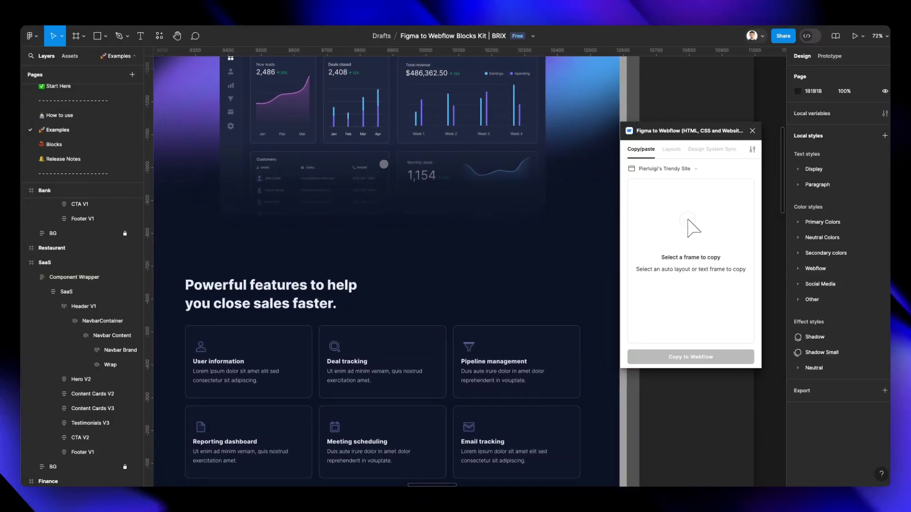
pyautogui.hscroll(-1, 384, 164)
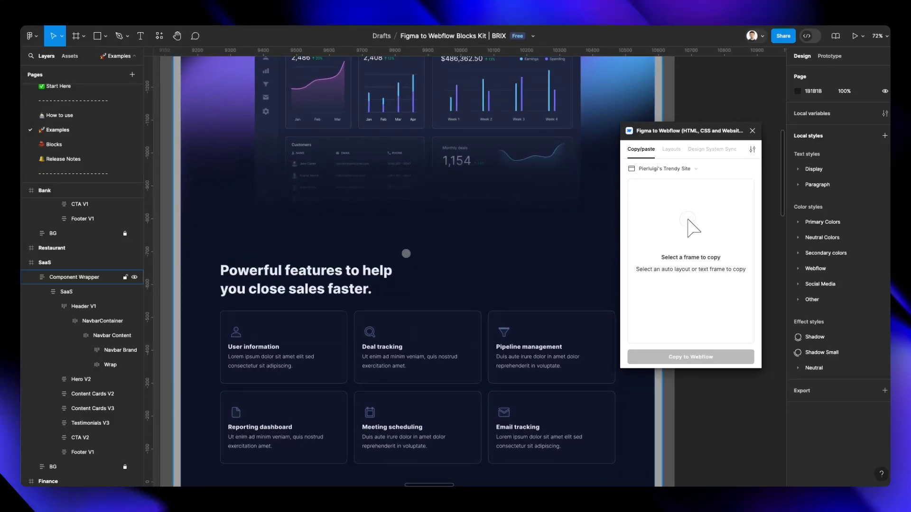
pyautogui.scroll(20, 402, 249)
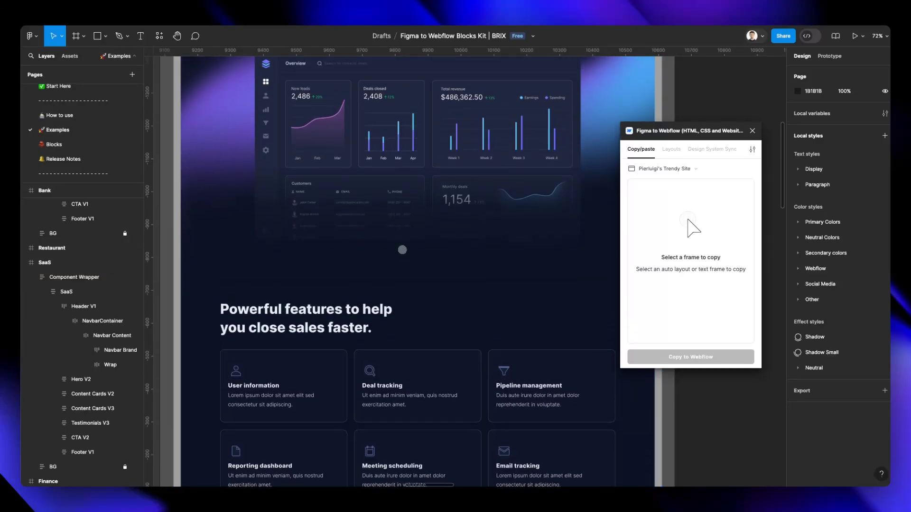
# Add the plugin's Nav logo left and Hero heading left layouts to an empty area of the Figma canvas.
pyautogui.scroll(7, 402, 249)
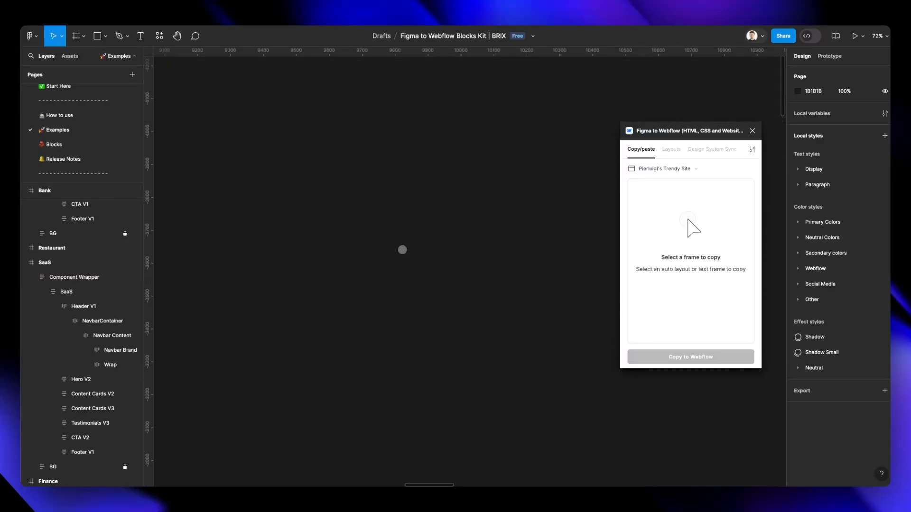
pyautogui.click(671, 150)
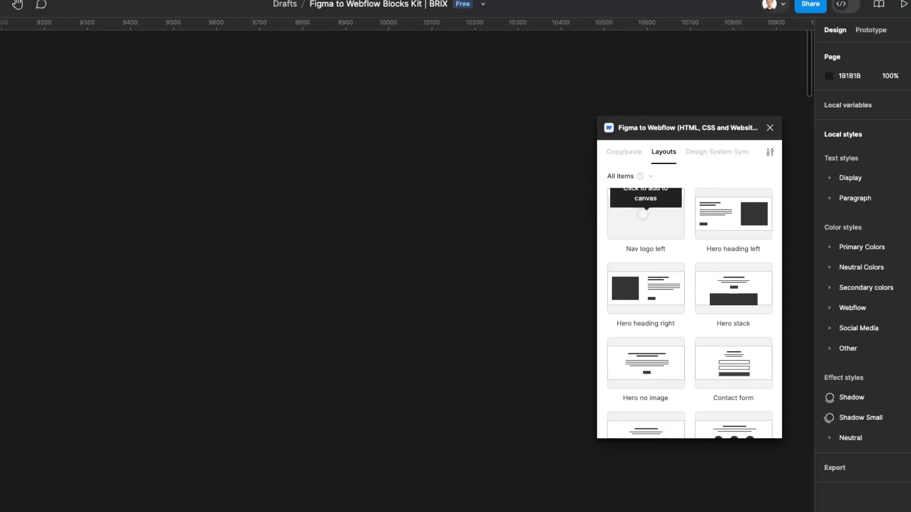
pyautogui.click(643, 216)
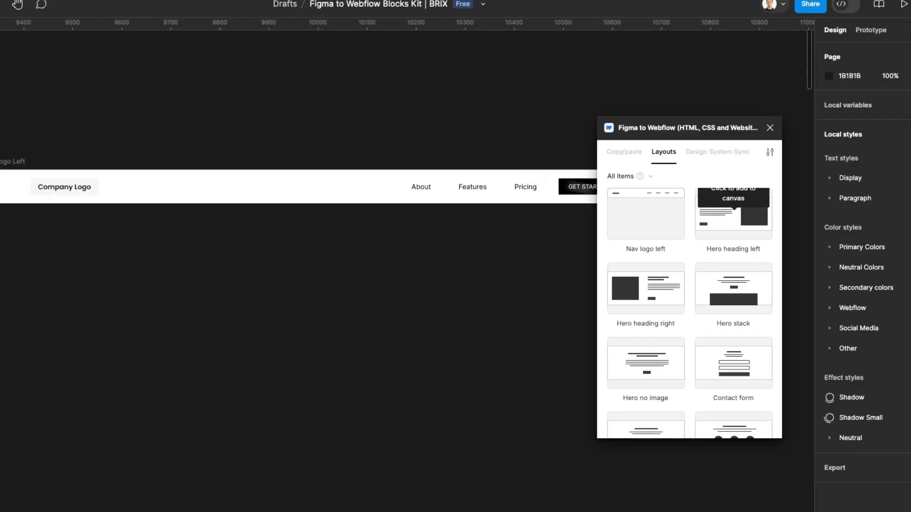
pyautogui.scroll(-1, 478, 289)
pyautogui.click(733, 213)
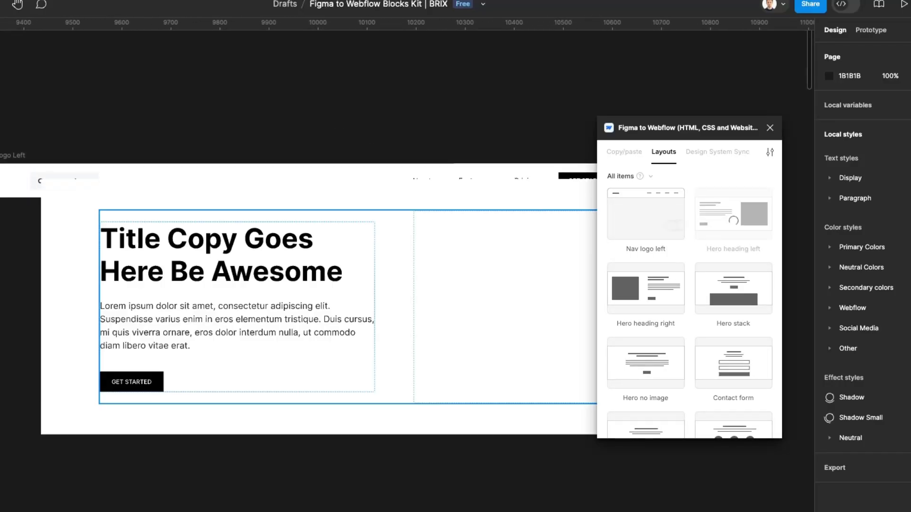
pyautogui.scroll(-2, 372, 248)
pyautogui.moveTo(359, 233); pyautogui.dragTo(306, 261)
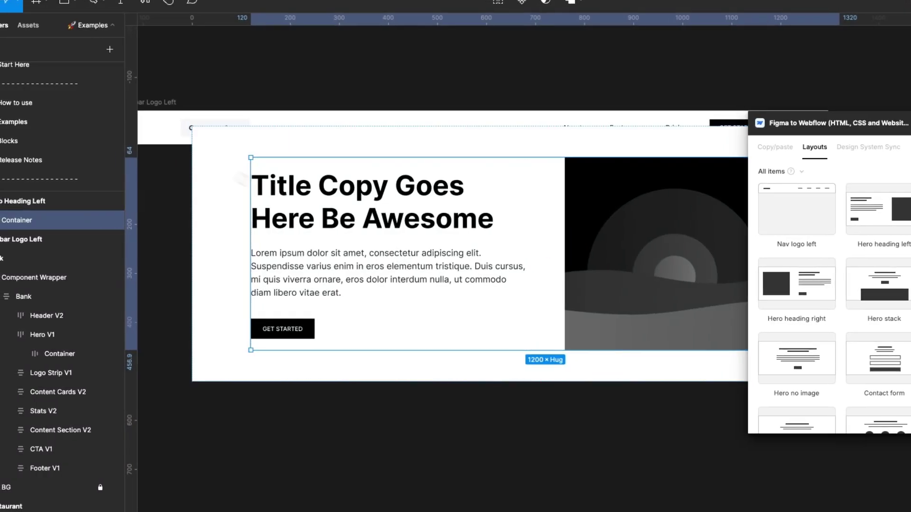
# Move the Hero Heading Left frame directly beneath the navbar, with its left edge aligned to the navbar's.
pyautogui.click(146, 152)
pyautogui.moveTo(146, 152); pyautogui.dragTo(68, 186)
pyautogui.moveTo(166, 183); pyautogui.dragTo(160, 166)
pyautogui.hscroll(-2, 161, 166)
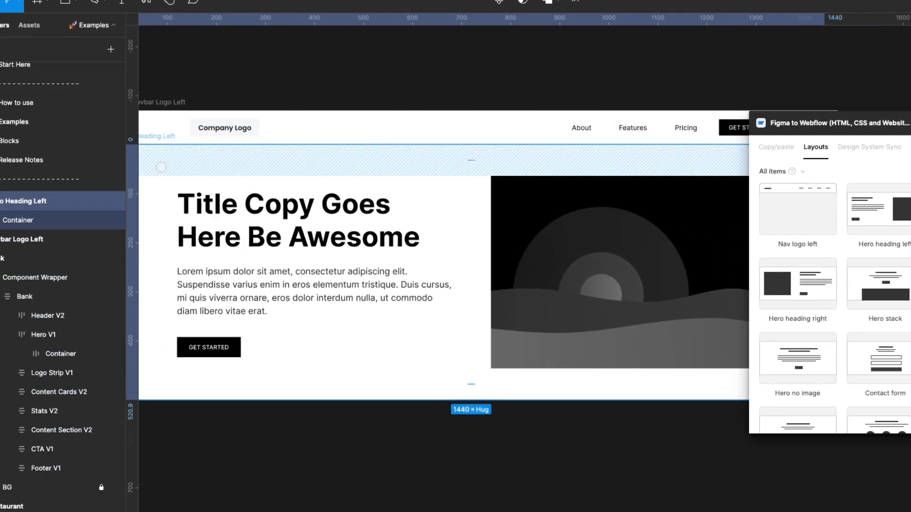
pyautogui.moveTo(312, 160); pyautogui.dragTo(327, 160)
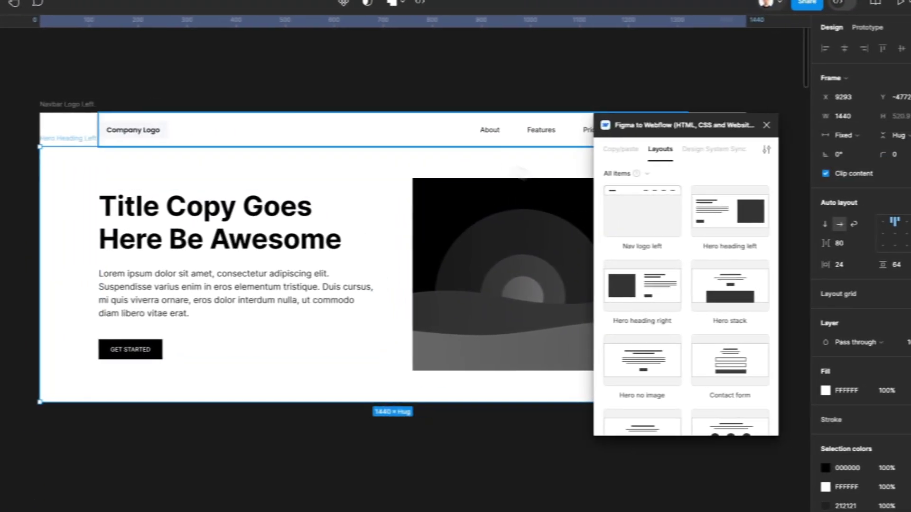
pyautogui.click(615, 53)
# Add the plugin's Team Circles layout to the canvas and align it flush beneath the hero section.
pyautogui.scroll(-2, 616, 53)
pyautogui.scroll(-3, 716, 294)
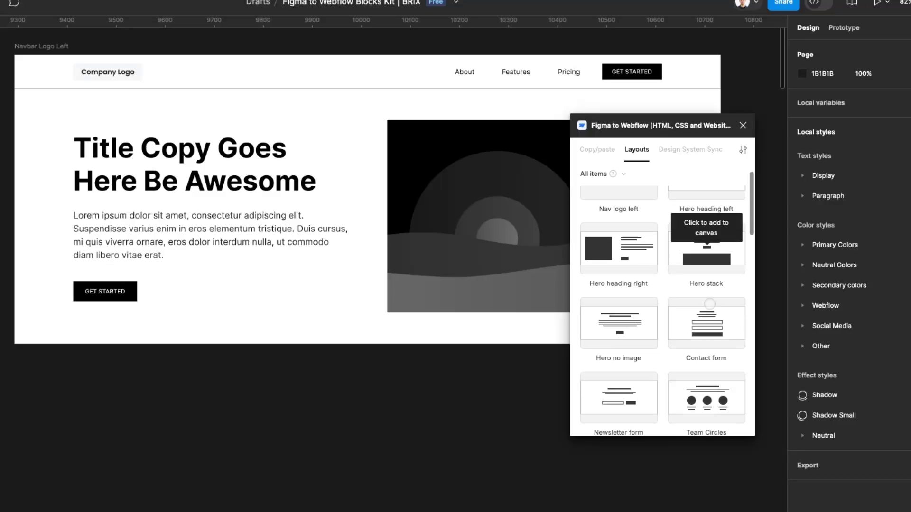
pyautogui.click(712, 317)
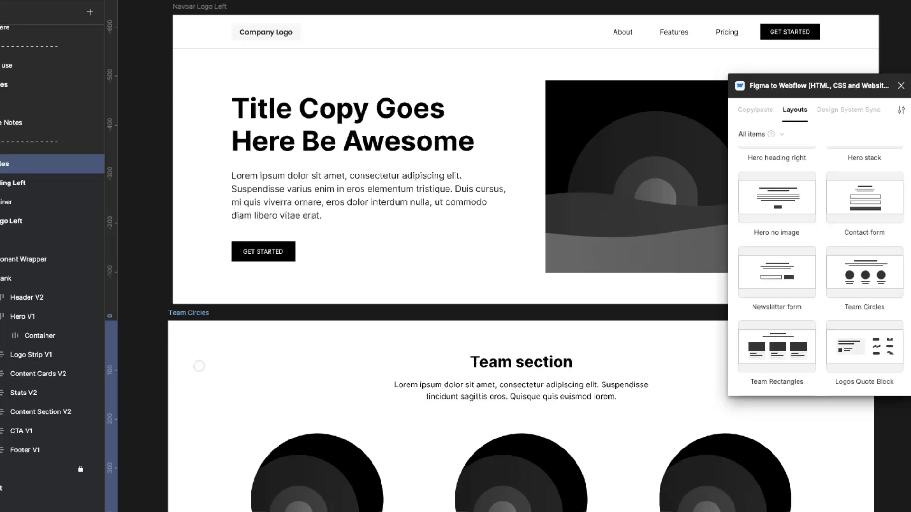
pyautogui.moveTo(199, 366); pyautogui.dragTo(201, 350)
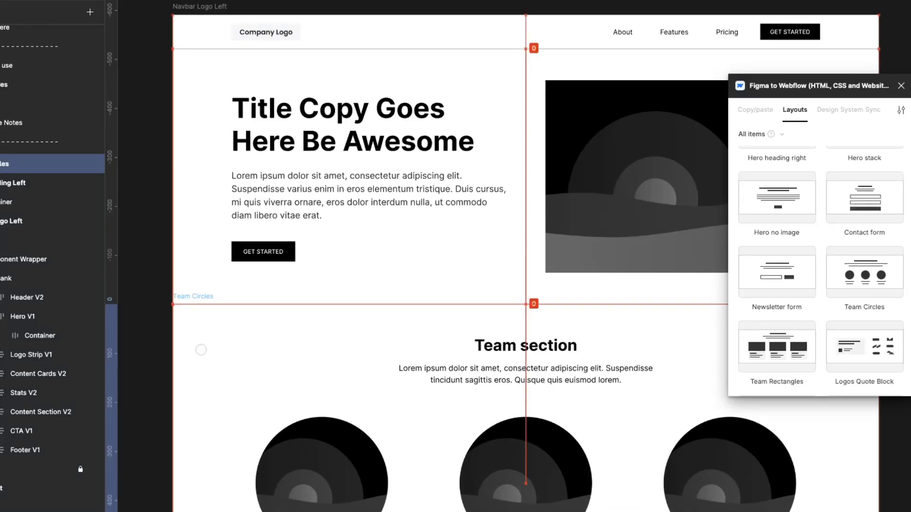
pyautogui.scroll(-5, 302, 263)
pyautogui.scroll(-1, 304, 261)
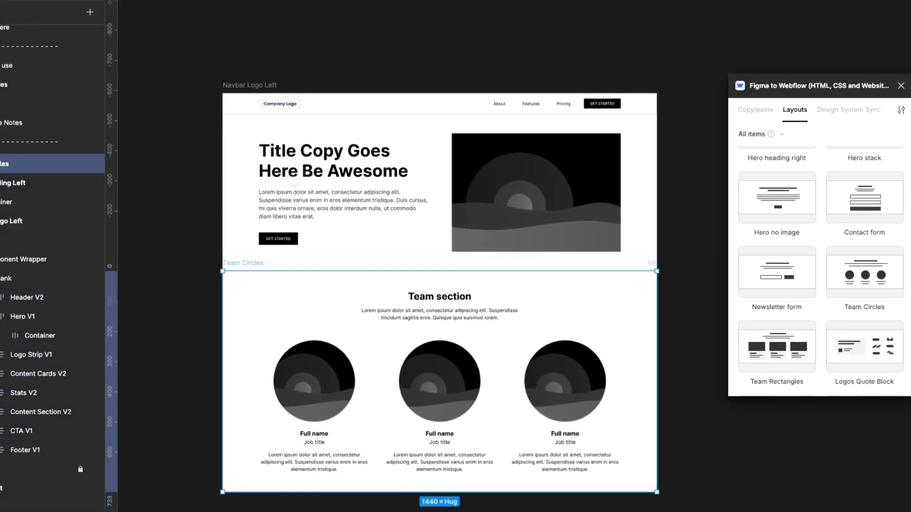
# Add the plugin's Logos Title layout inside the Team Circles frame and align the frame directly beneath the hero.
pyautogui.scroll(-2, 778, 251)
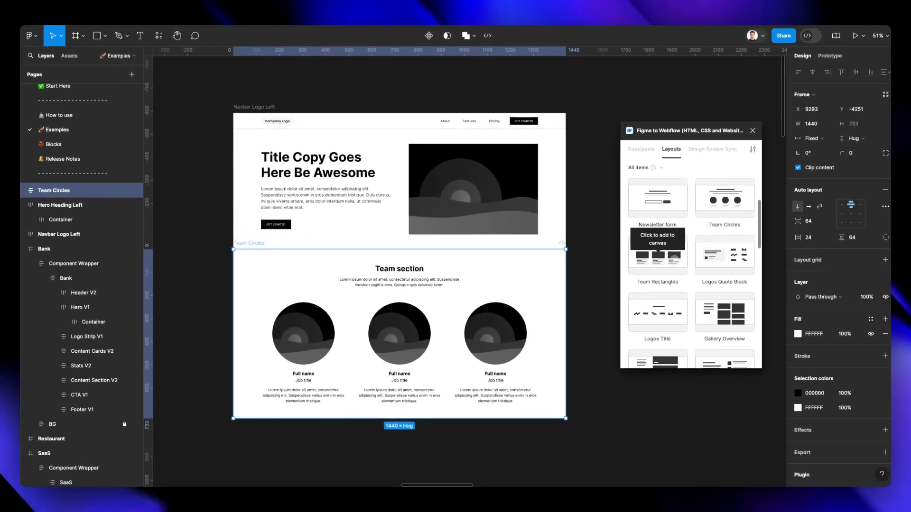
pyautogui.scroll(-1, 652, 283)
pyautogui.scroll(-2, 569, 281)
pyautogui.click(658, 313)
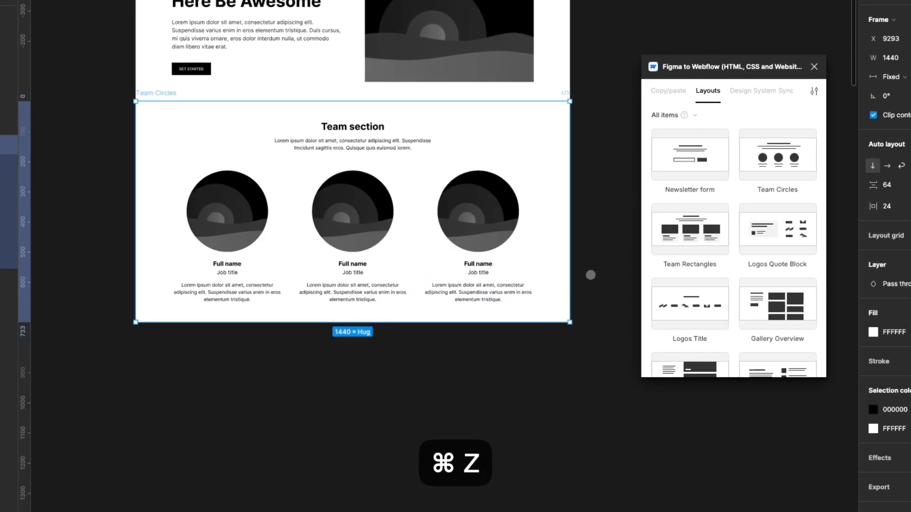
pyautogui.press('super+z')
pyautogui.press('super+shift+z')
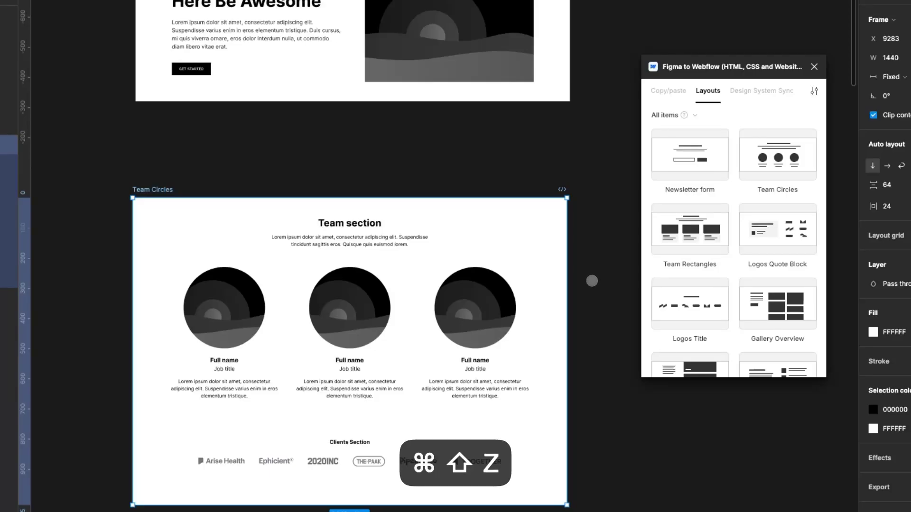
pyautogui.moveTo(531, 239); pyautogui.dragTo(534, 144)
pyautogui.click(595, 240)
# Copy the Team Circles section from Figma with the plugin and paste it into the Body in Webflow.
pyautogui.scroll(-3, 681, 261)
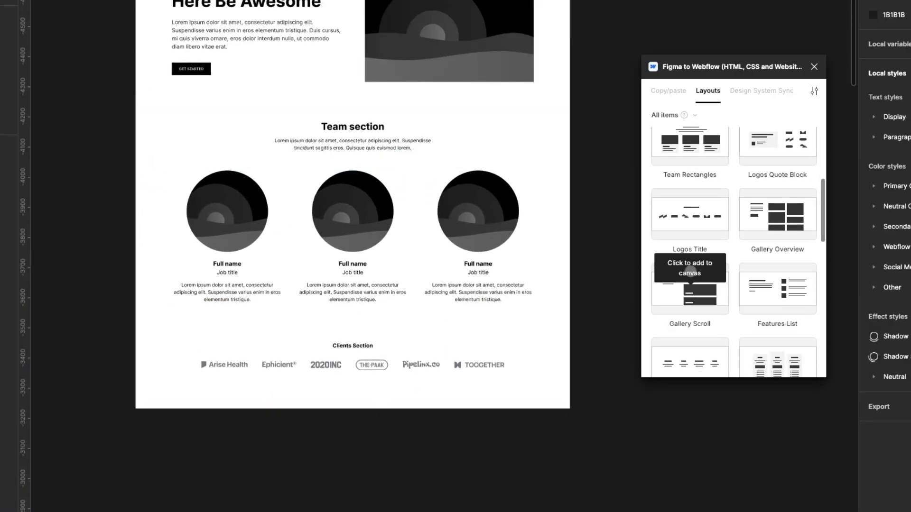
pyautogui.scroll(1, 331, 203)
pyautogui.click(331, 202)
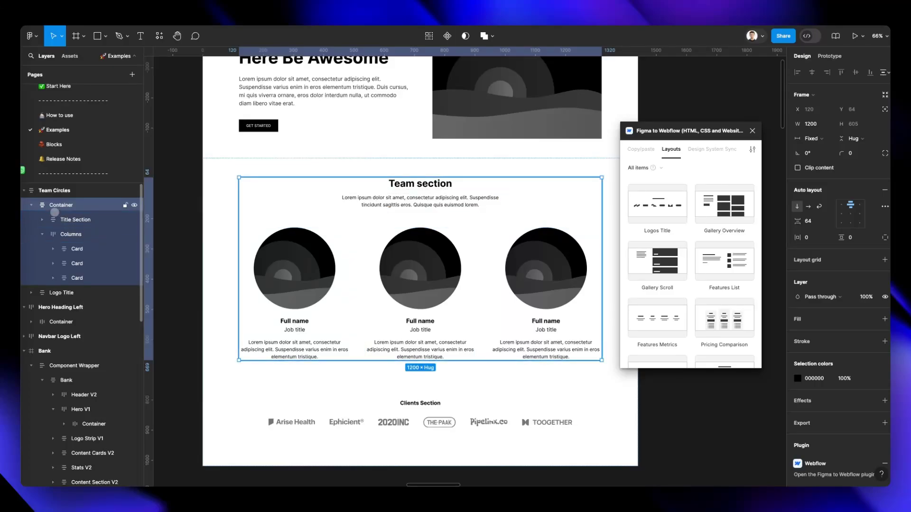
pyautogui.click(221, 193)
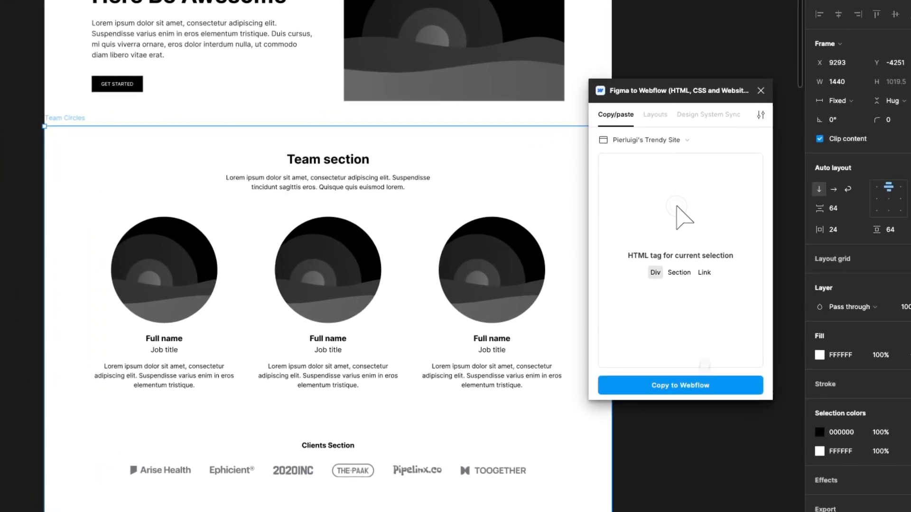
pyautogui.click(680, 382)
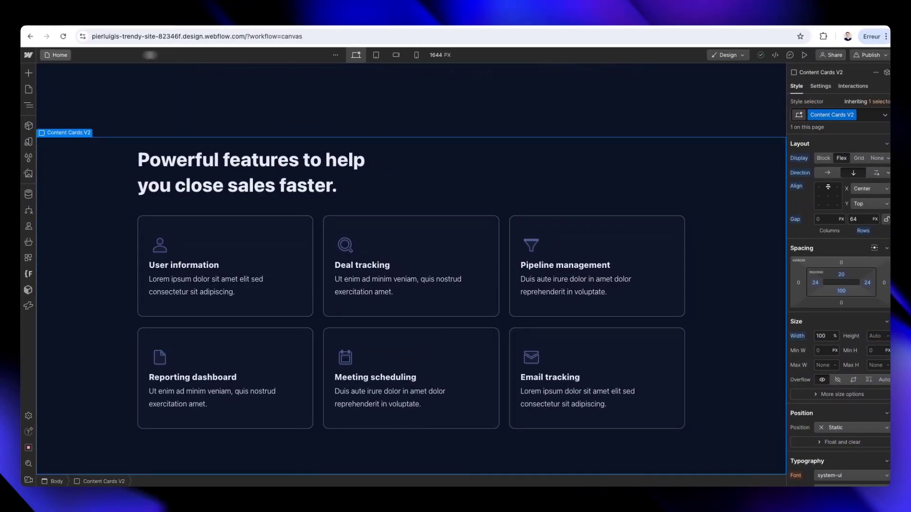
pyautogui.click(29, 105)
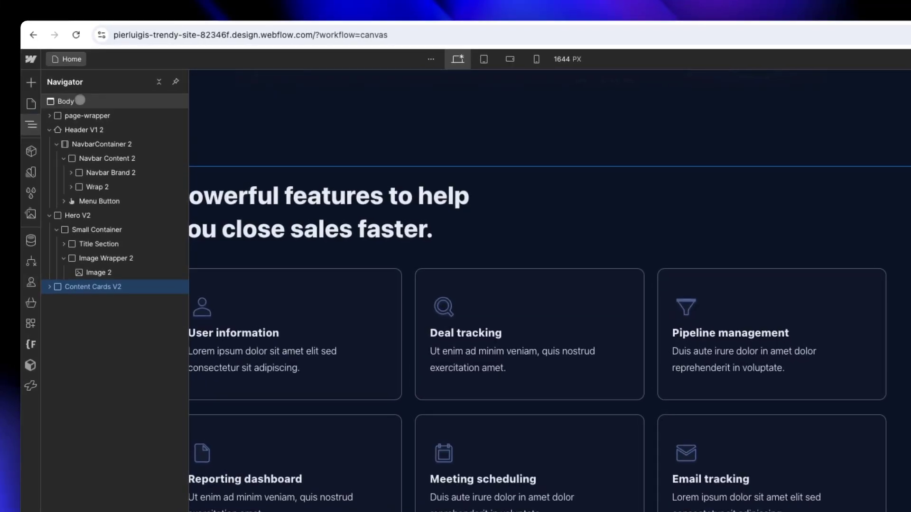
pyautogui.click(79, 100)
pyautogui.press('super+v')
pyautogui.scroll(-10, 453, 125)
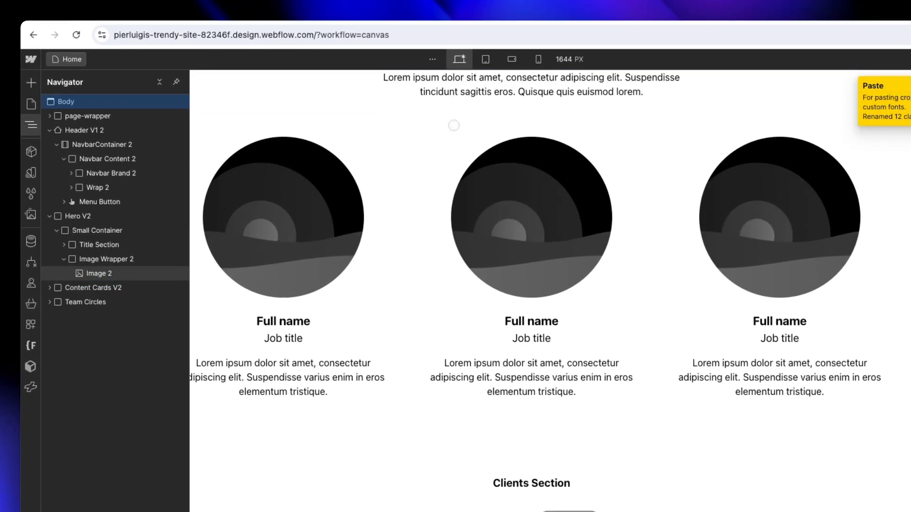
# Inspect the pasted team and clients sections at the tablet breakpoint in Webflow.
pyautogui.scroll(4, 454, 126)
pyautogui.click(485, 59)
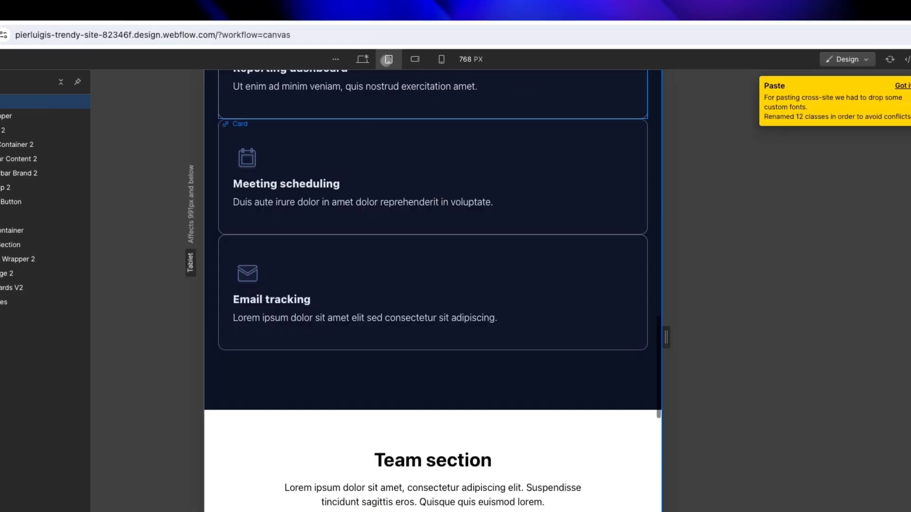
pyautogui.scroll(-15, 434, 140)
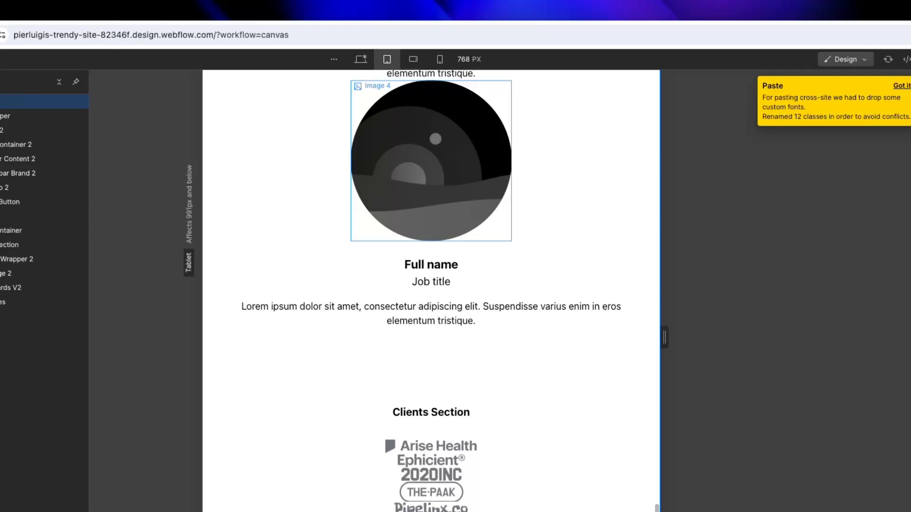
pyautogui.scroll(1, 435, 139)
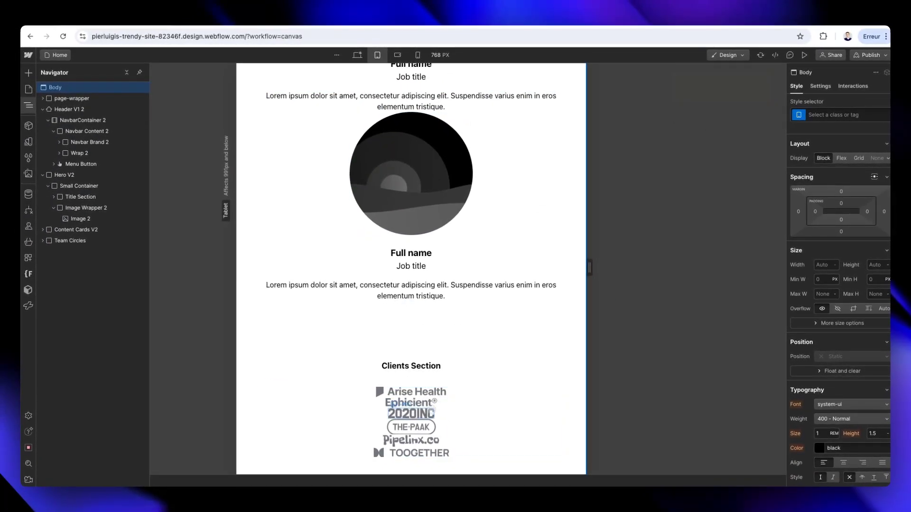
pyautogui.scroll(-1, 420, 431)
pyautogui.scroll(7, 419, 429)
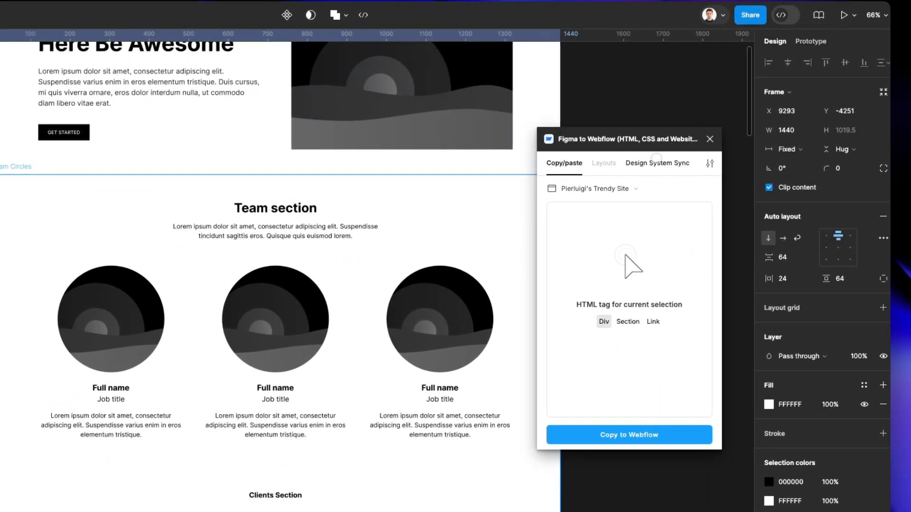
# Switch to Figma and examine the plugin's Design System Sync view, its site list and its options menu.
pyautogui.click(656, 161)
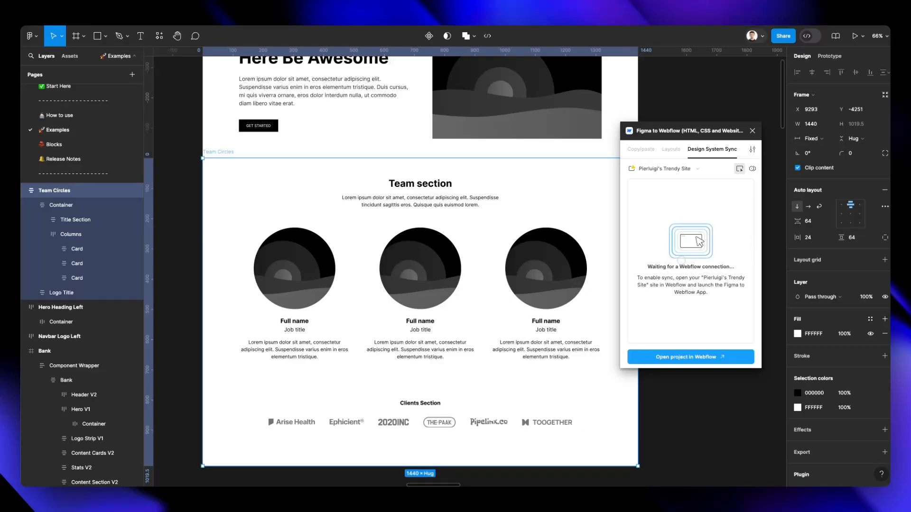
pyautogui.click(693, 169)
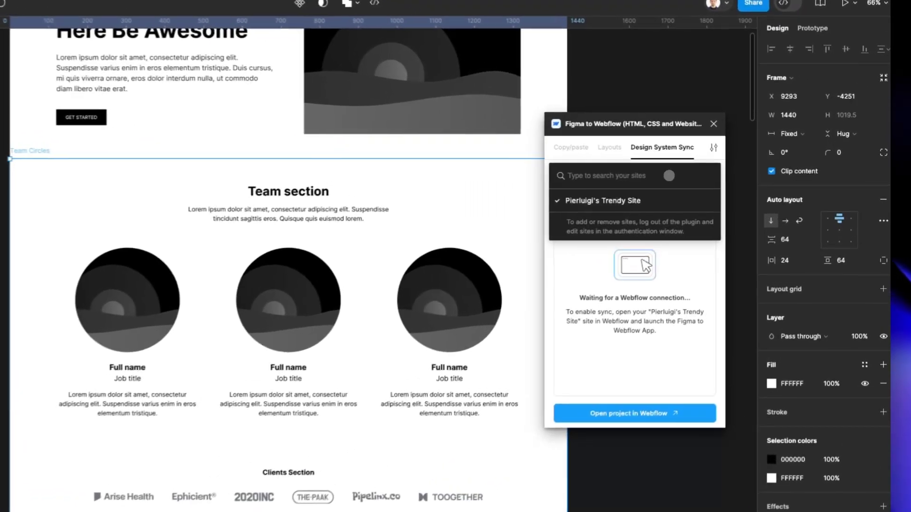
pyautogui.click(667, 200)
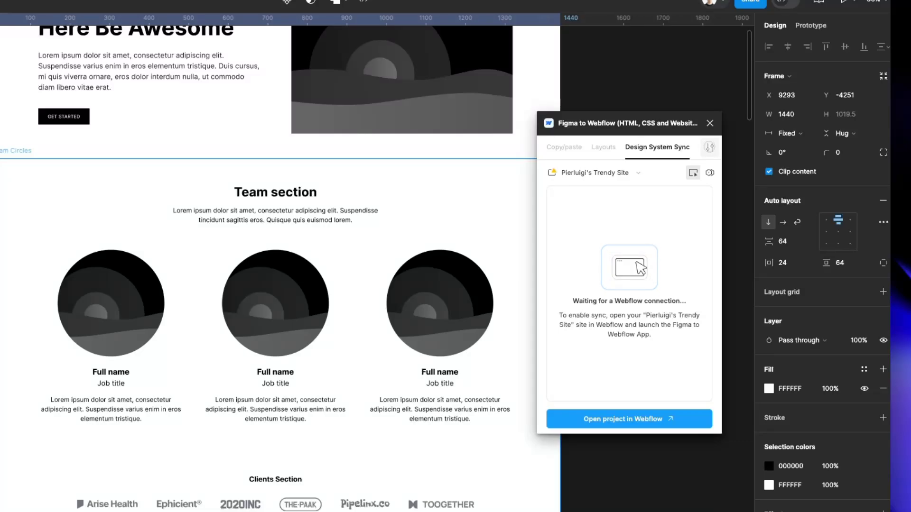
pyautogui.click(708, 151)
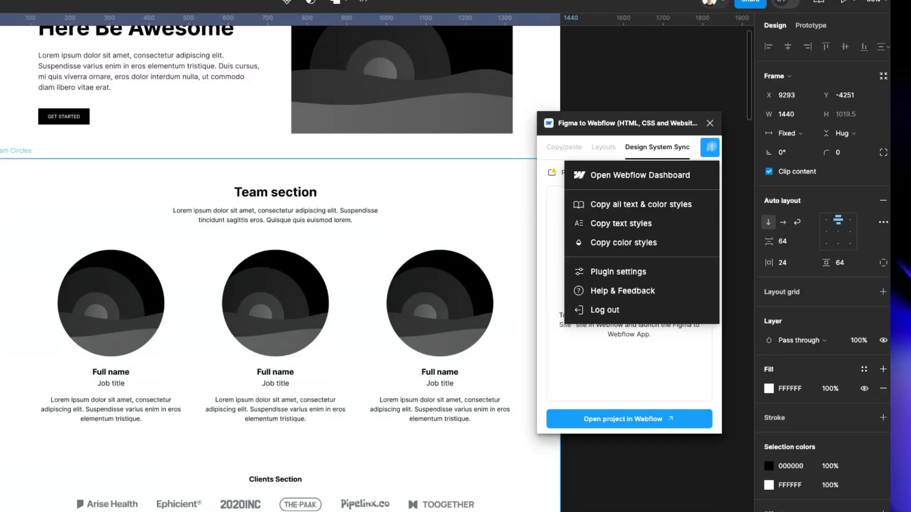
pyautogui.click(710, 148)
# Set the plugin's Webflow import class prefix to Custom with the prefix "text".
pyautogui.click(710, 148)
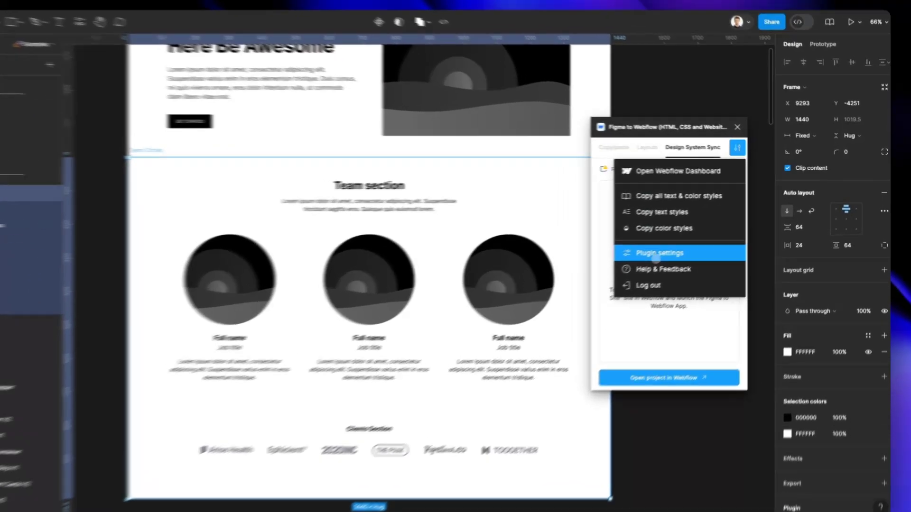
pyautogui.click(683, 245)
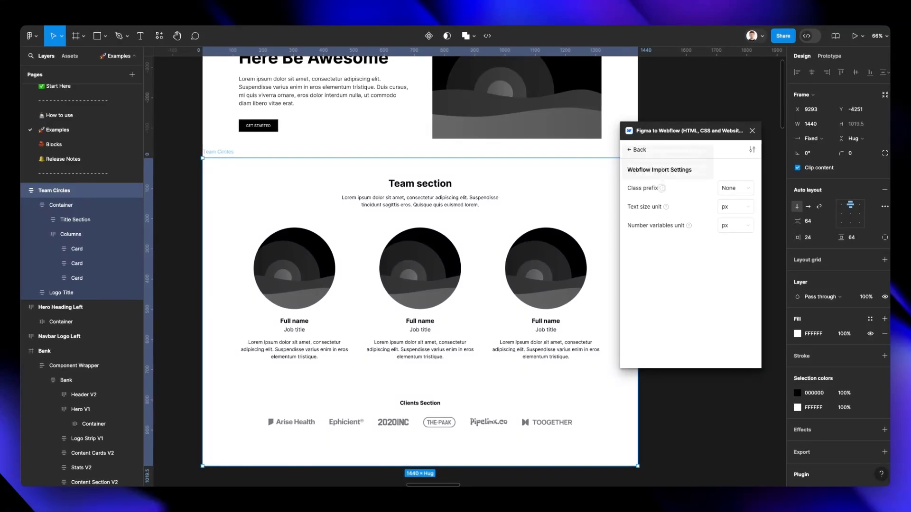
pyautogui.moveTo(663, 190)
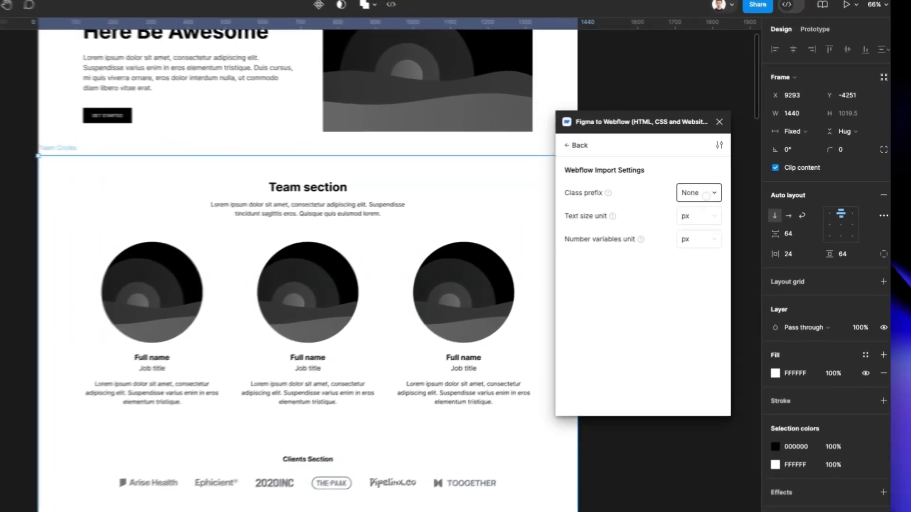
pyautogui.click(735, 188)
pyautogui.click(725, 218)
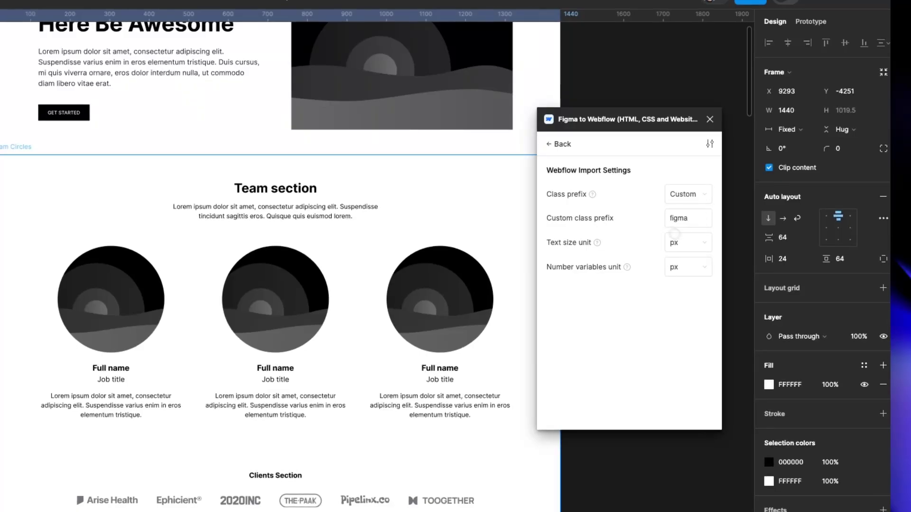
pyautogui.moveTo(706, 217); pyautogui.dragTo(700, 217)
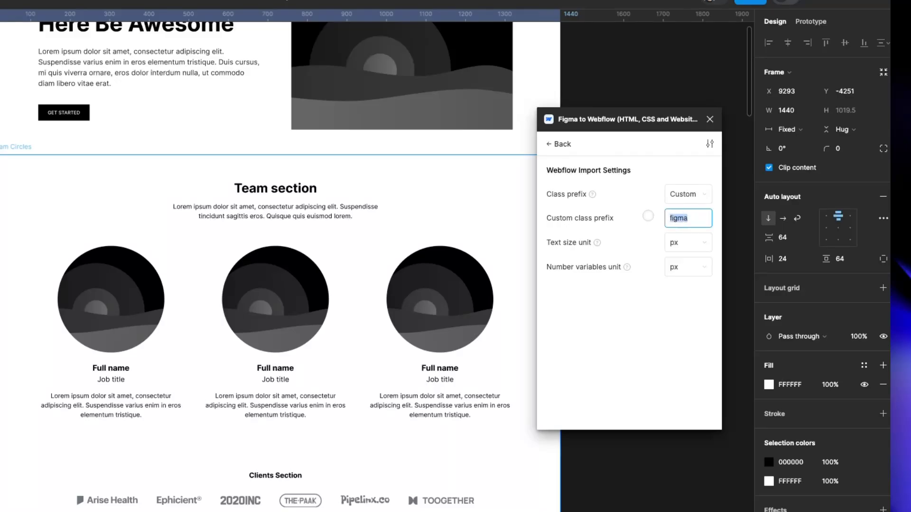
pyautogui.click(648, 216)
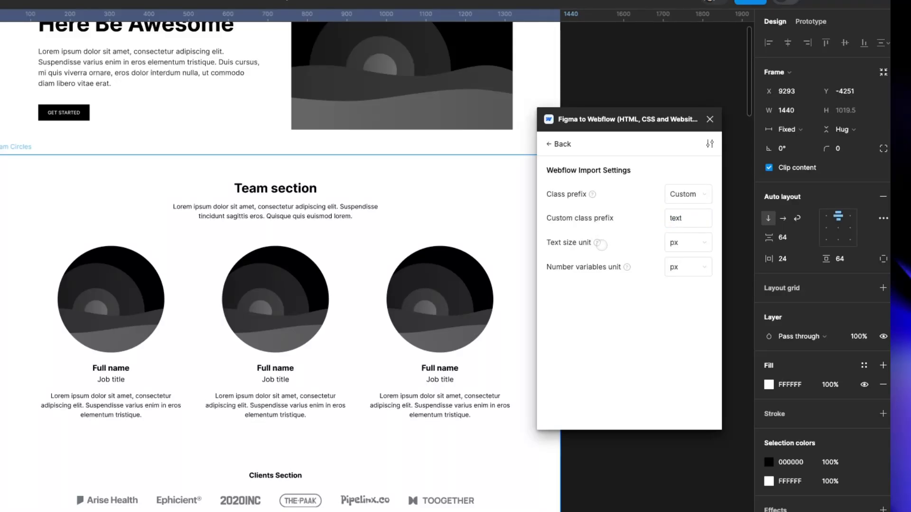
# Review the number variables unit choices, keep px as the text size unit and close the plugin.
pyautogui.moveTo(597, 243)
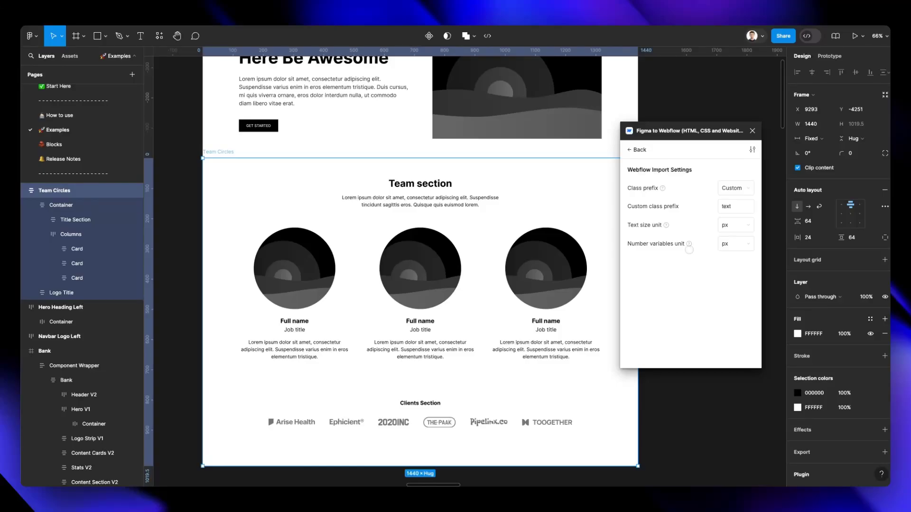
pyautogui.moveTo(690, 245)
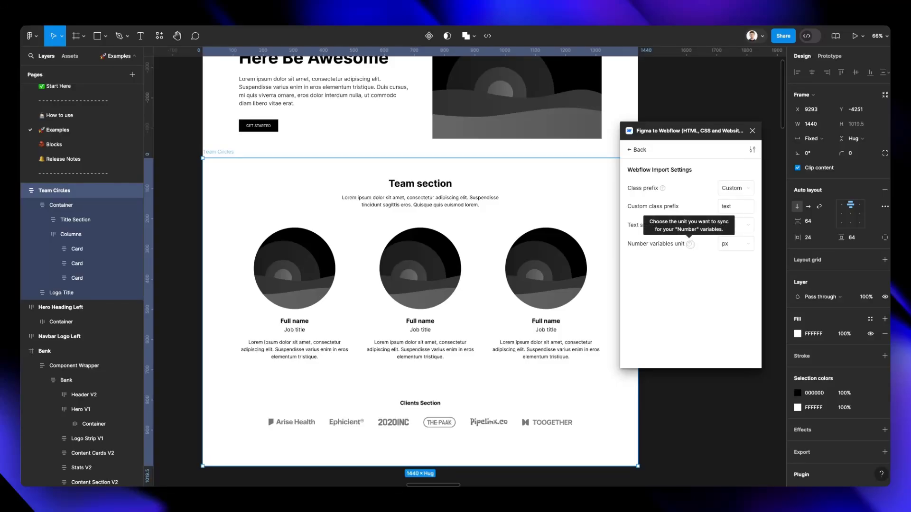
pyautogui.click(735, 244)
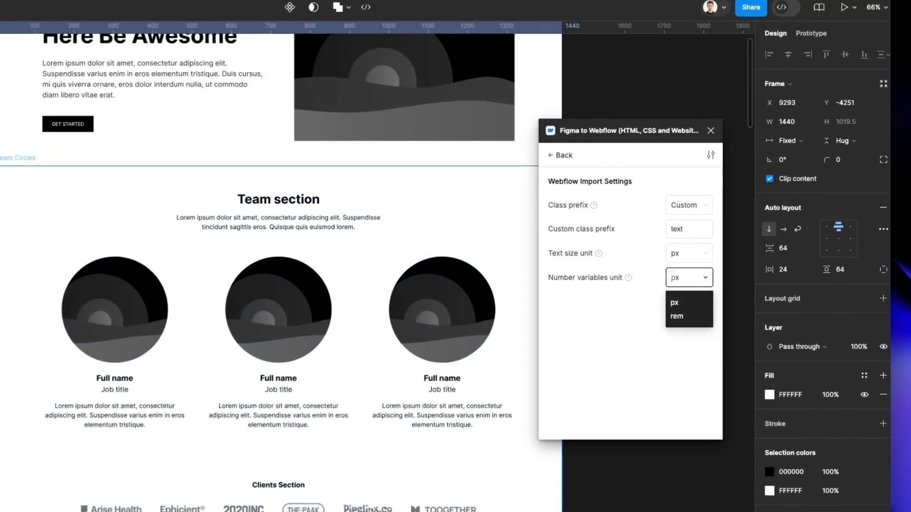
pyautogui.click(735, 244)
pyautogui.click(688, 248)
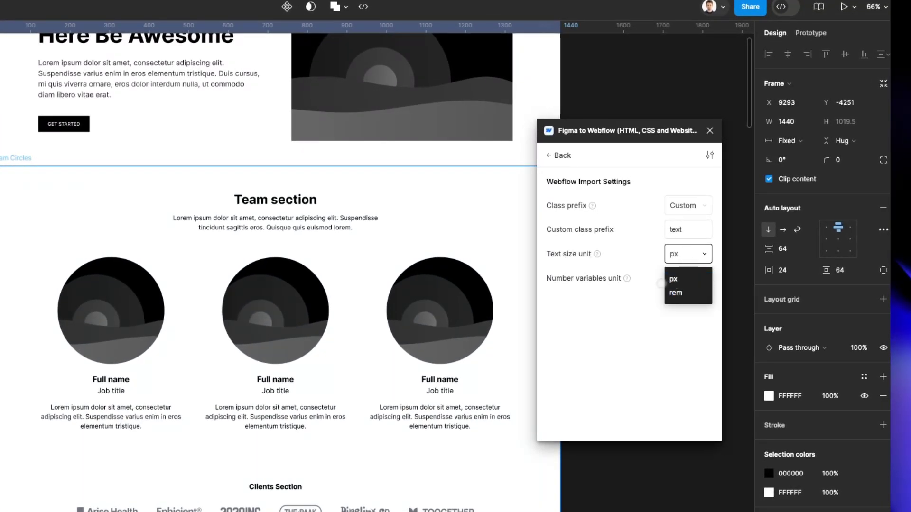
pyautogui.click(674, 280)
pyautogui.click(562, 155)
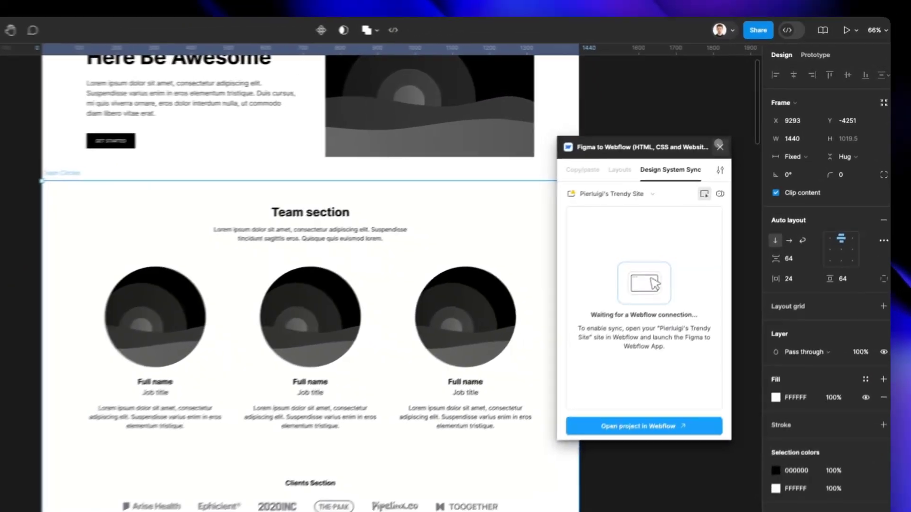
pyautogui.click(719, 146)
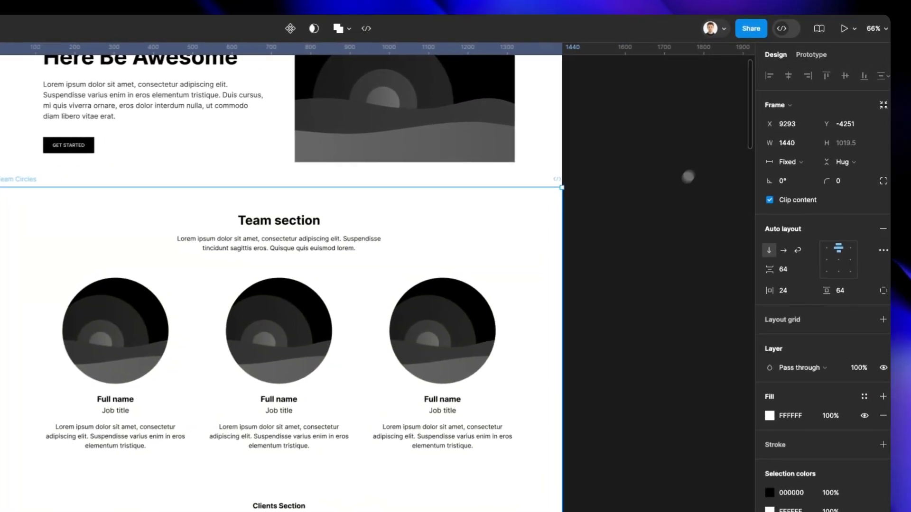
# Deselect the Team Circles frame and look over the Figma example page from its navbar and hero to the team section.
pyautogui.scroll(-1, 659, 209)
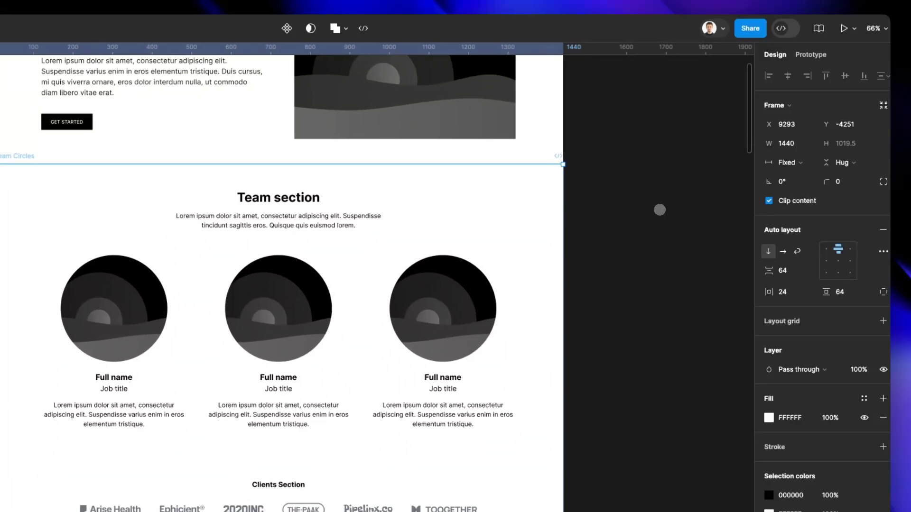
pyautogui.scroll(2, 660, 210)
pyautogui.hscroll(-2, 659, 210)
pyautogui.click(659, 210)
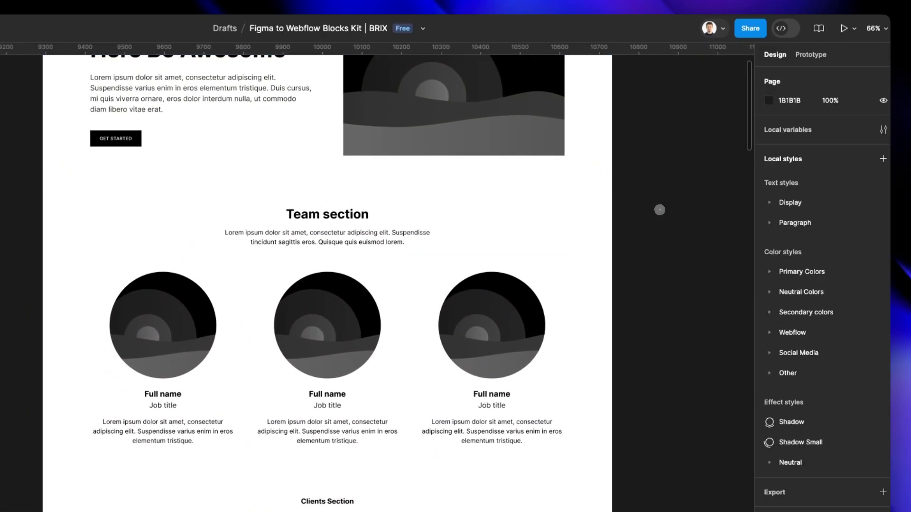
pyautogui.scroll(4, 659, 210)
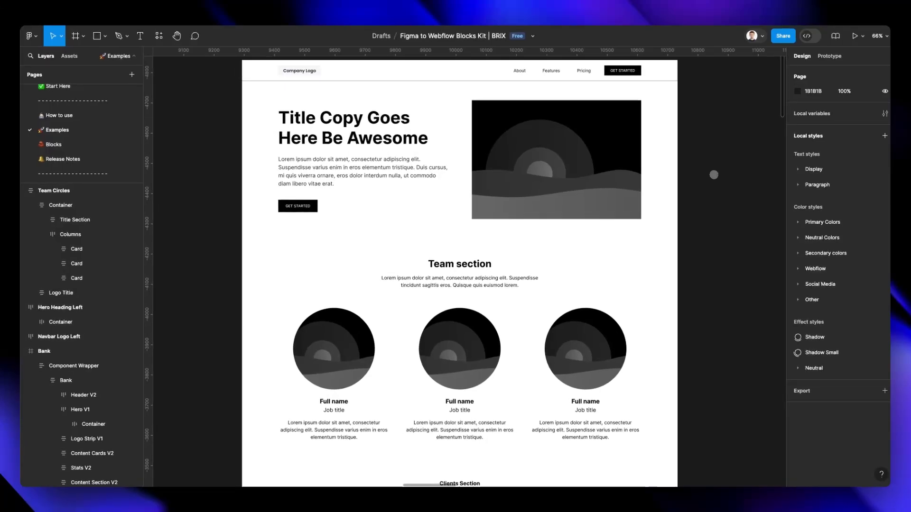
pyautogui.scroll(1, 659, 210)
pyautogui.scroll(2, 714, 175)
pyautogui.hscroll(-1, 714, 175)
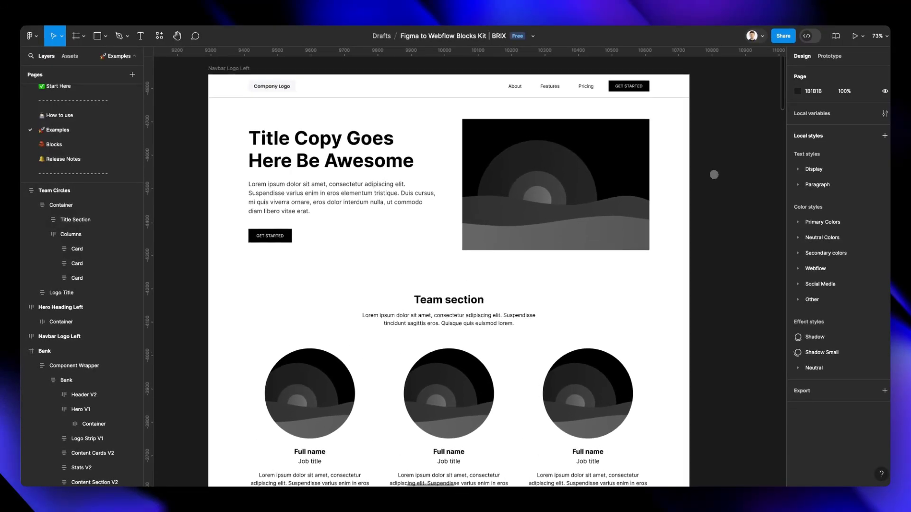
pyautogui.hscroll(-1, 713, 175)
pyautogui.scroll(-1, 714, 175)
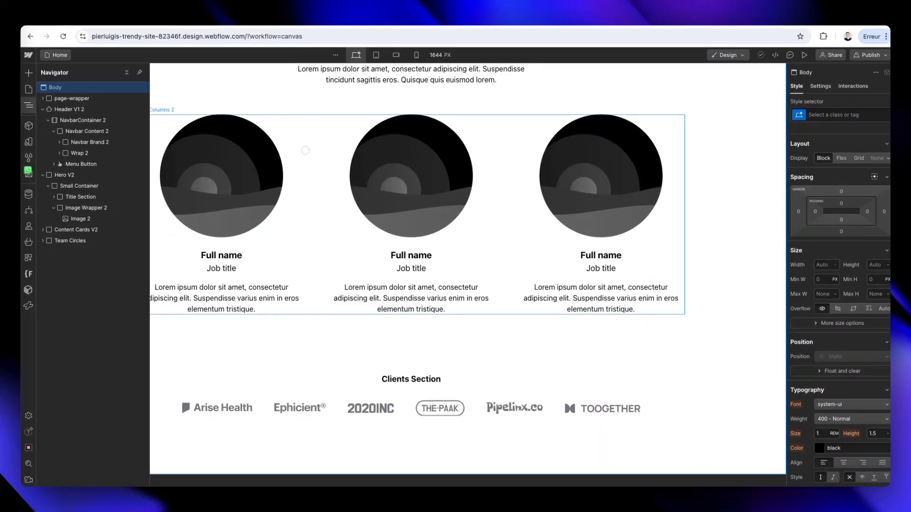
# Switch to Webflow and inspect the team section's columns, container and element structure, along with the clients section.
pyautogui.click(305, 150)
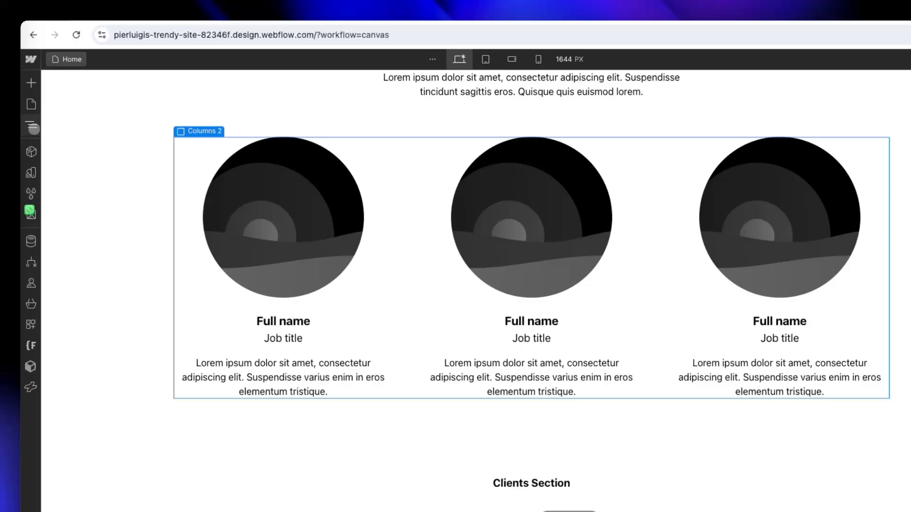
pyautogui.click(32, 127)
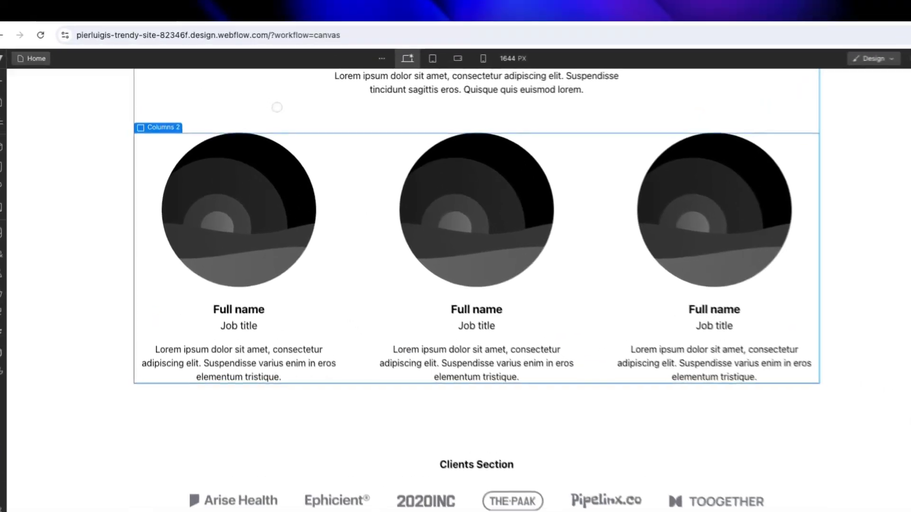
pyautogui.scroll(3, 251, 94)
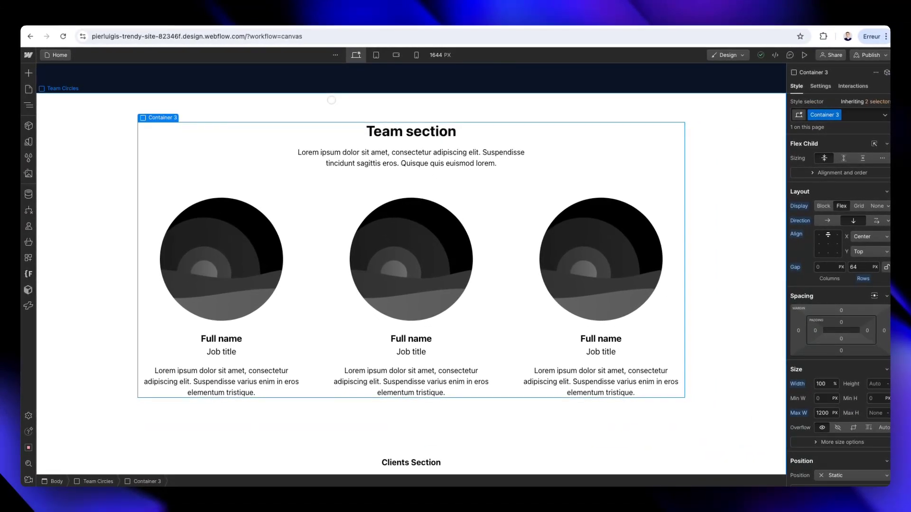
pyautogui.scroll(5, 341, 107)
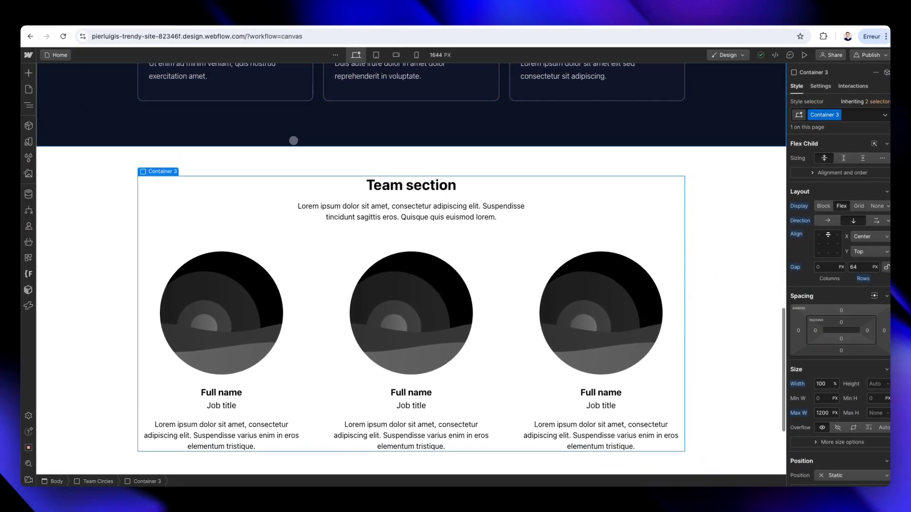
pyautogui.scroll(2, 293, 140)
pyautogui.scroll(-8, 292, 141)
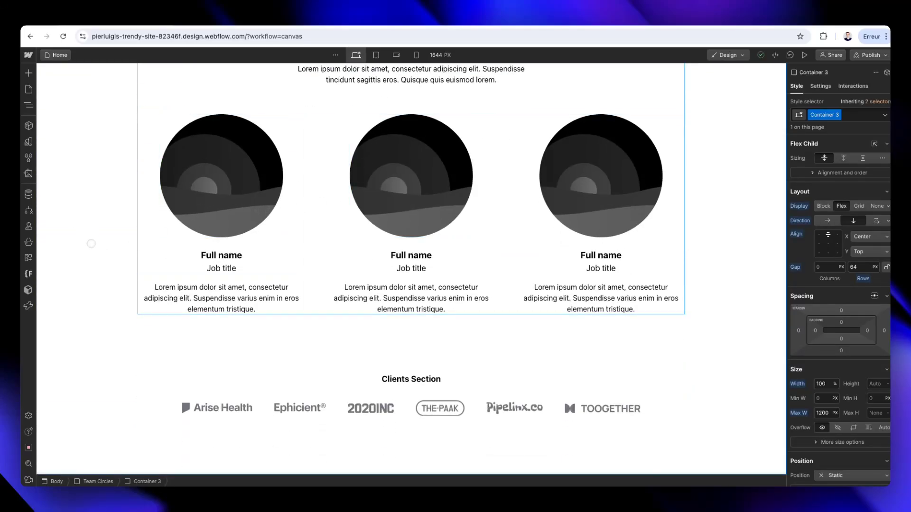
pyautogui.scroll(3, 86, 243)
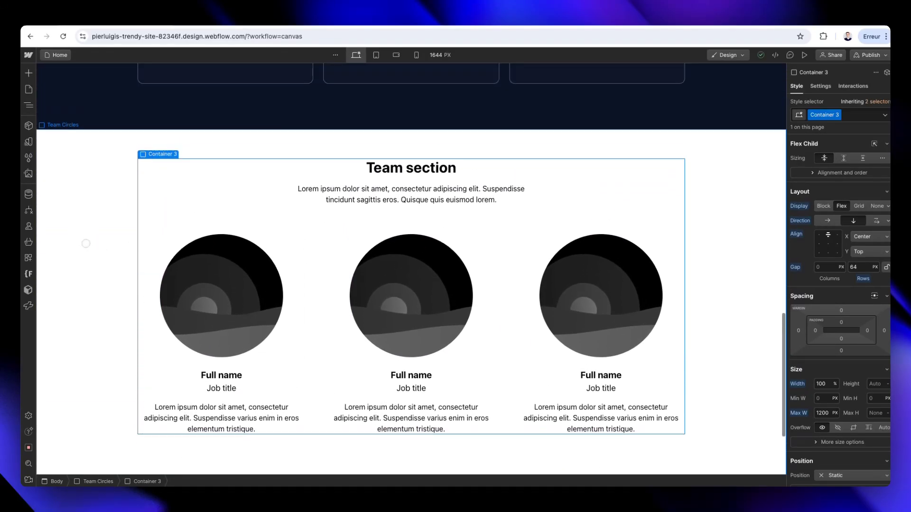
pyautogui.scroll(1, 85, 243)
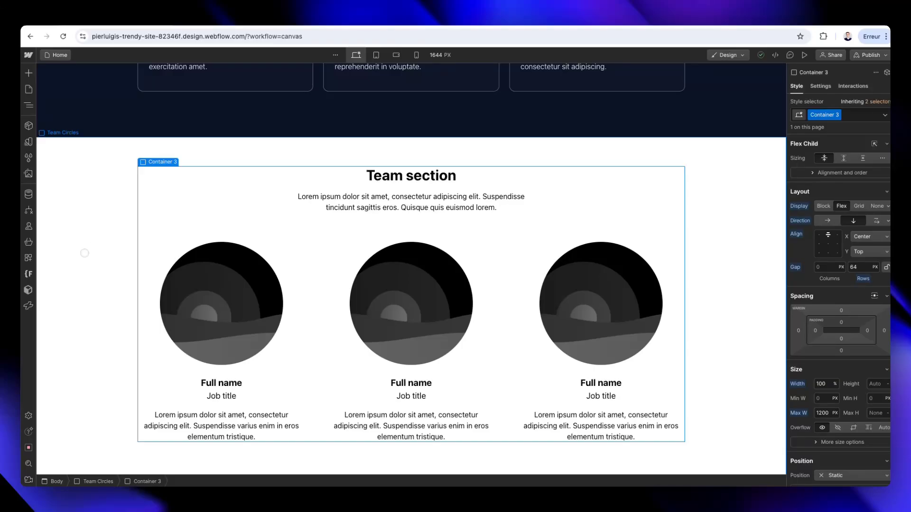
pyautogui.scroll(-1, 84, 253)
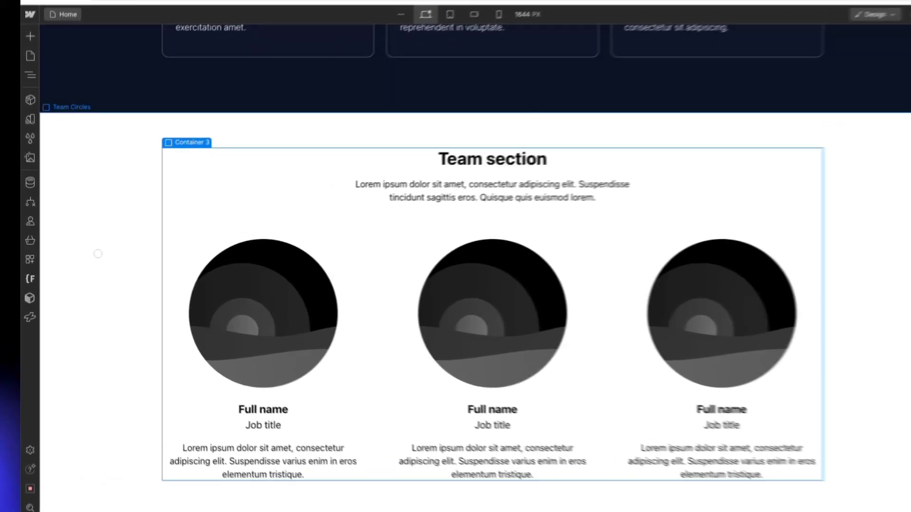
# Review the full desktop page from the SaaS hero through the feature cards to the team and clients sections.
pyautogui.click(84, 253)
pyautogui.scroll(1, 84, 253)
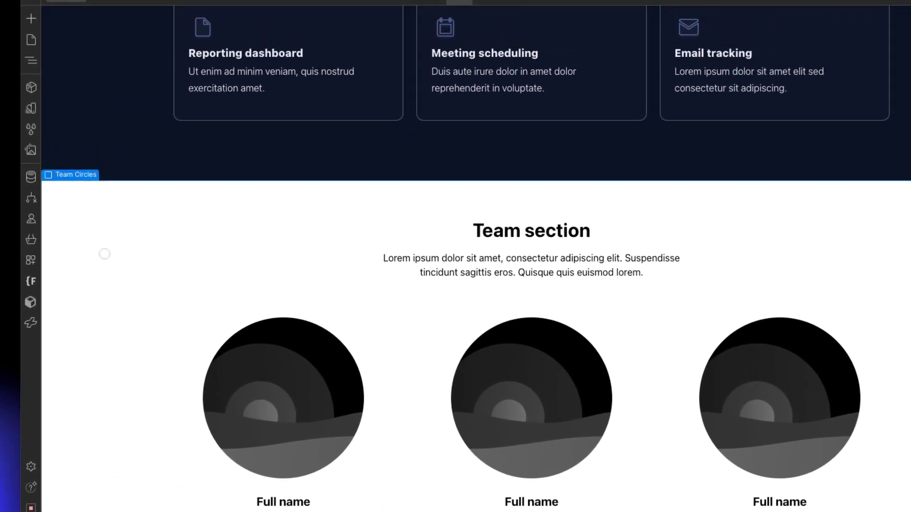
pyautogui.scroll(3, 104, 254)
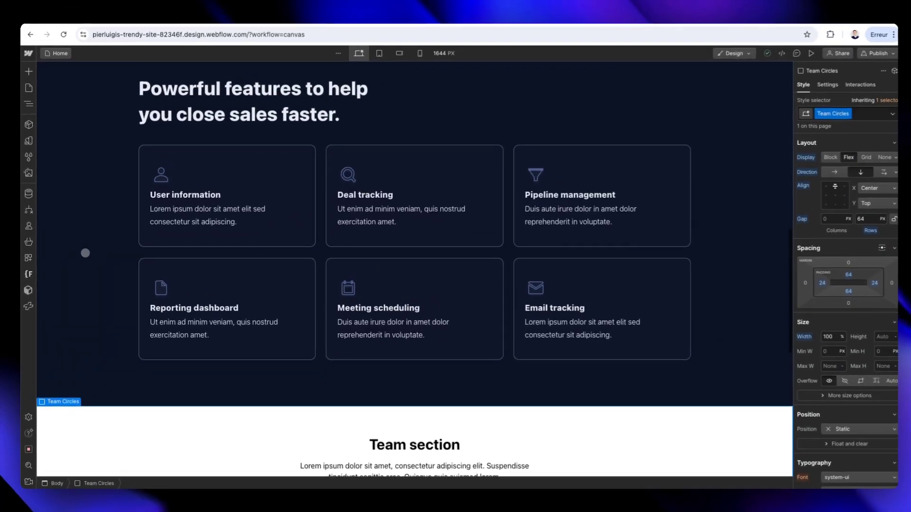
pyautogui.scroll(6, 85, 253)
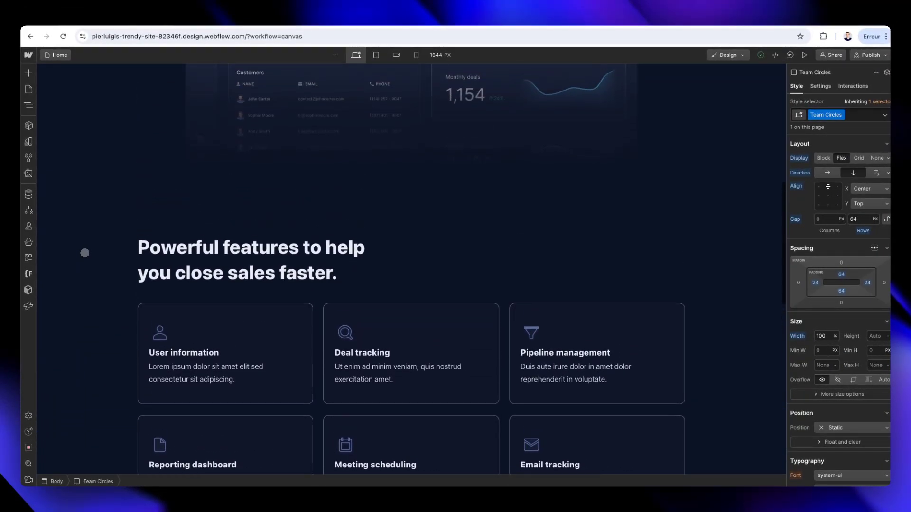
pyautogui.scroll(4, 84, 252)
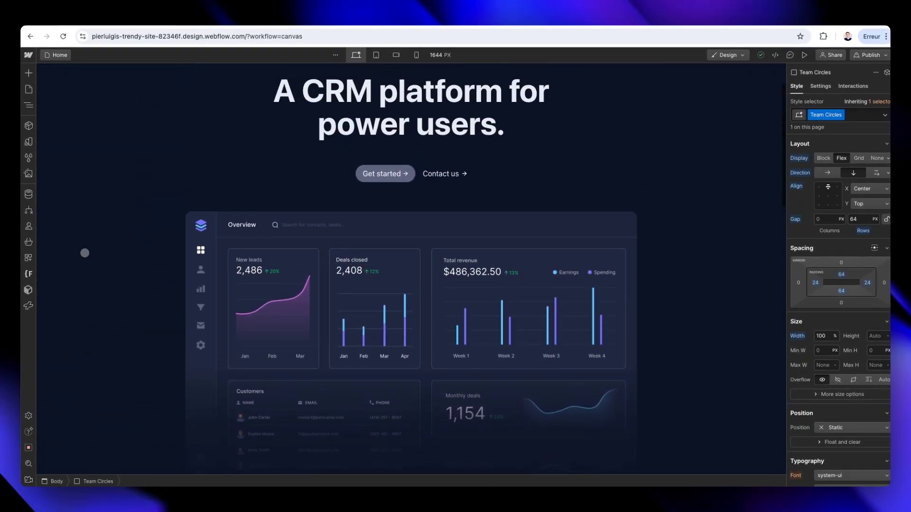
pyautogui.scroll(1, 85, 253)
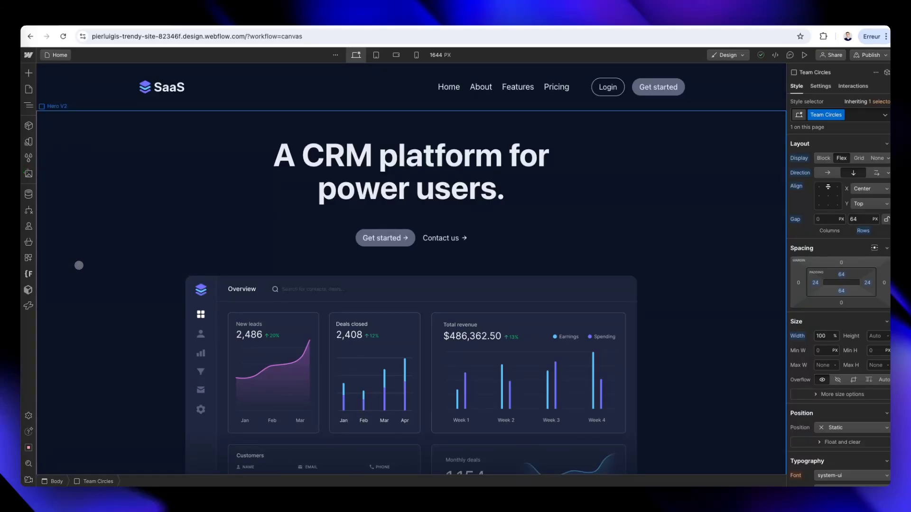
pyautogui.scroll(-4, 77, 271)
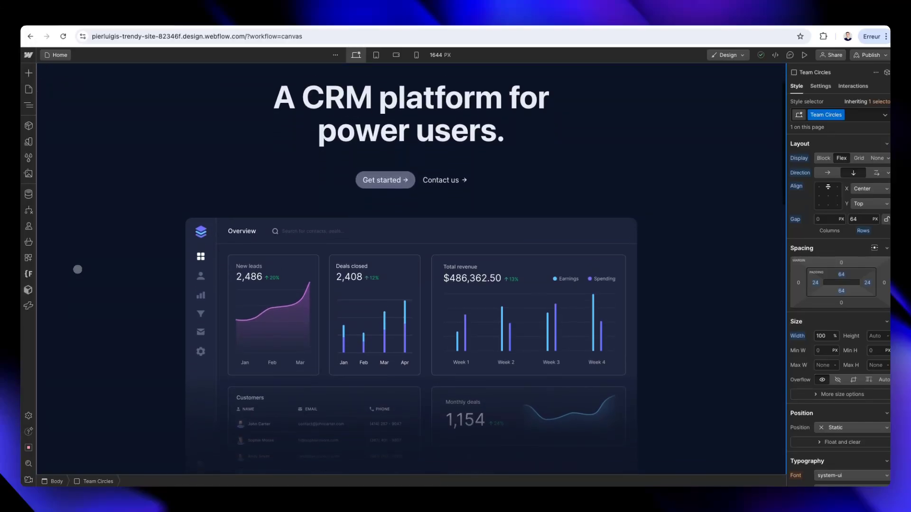
pyautogui.scroll(-4, 77, 269)
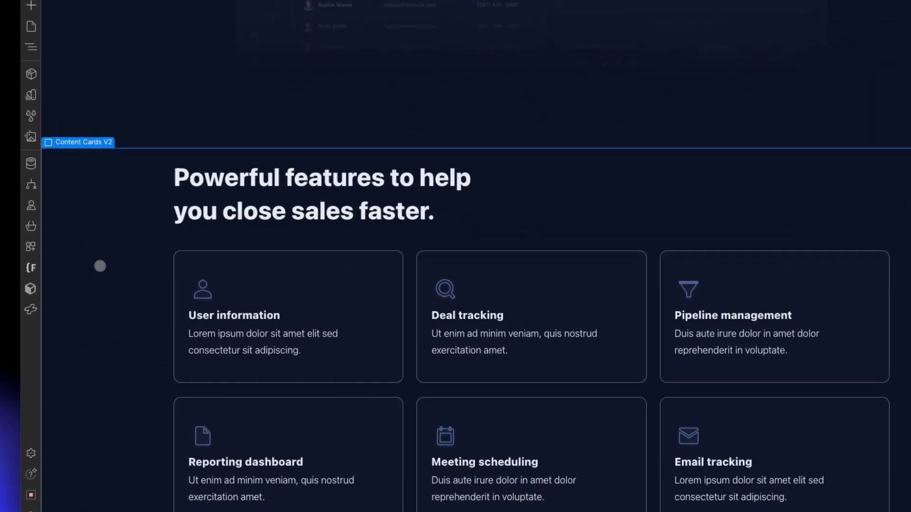
pyautogui.scroll(-2, 99, 264)
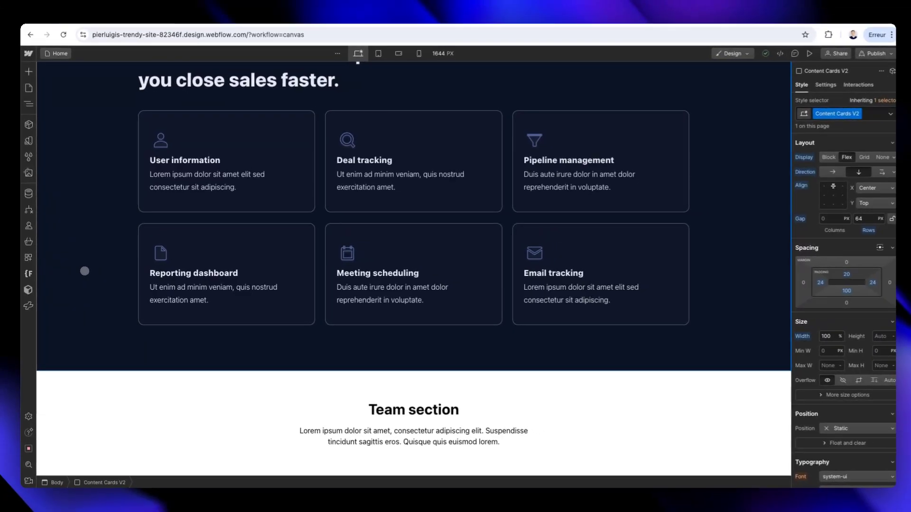
pyautogui.scroll(-3, 104, 264)
pyautogui.scroll(-4, 83, 271)
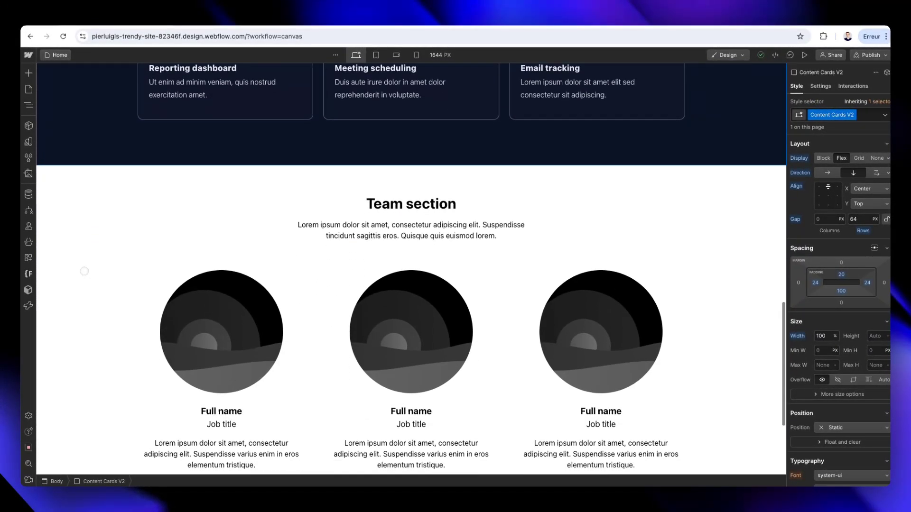
pyautogui.scroll(-3, 85, 271)
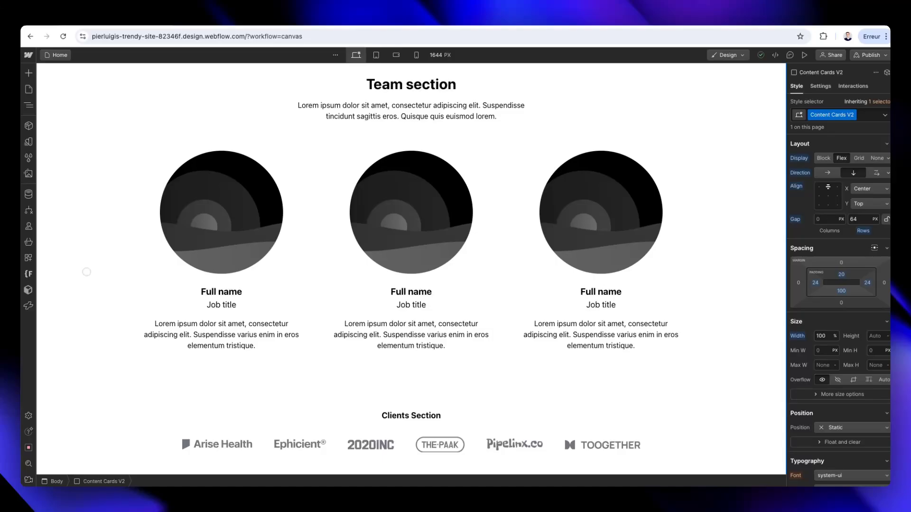